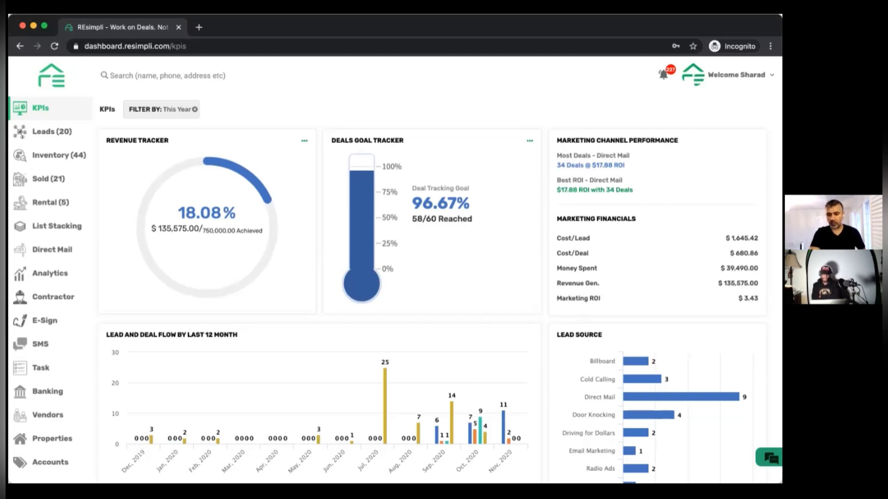
# Examine the KPI dashboard's marketing financials, lead and deal flow, lead sources, marketing ROI, spend versus revenue, messages and calls.
pyautogui.moveTo(720, 268); pyautogui.dragTo(759, 283)
pyautogui.moveTo(556, 298); pyautogui.dragTo(759, 298)
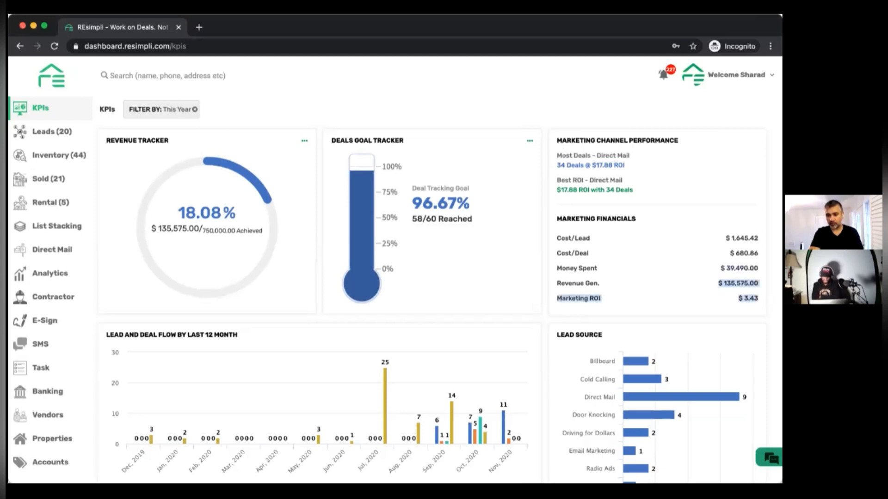
pyautogui.click(749, 298)
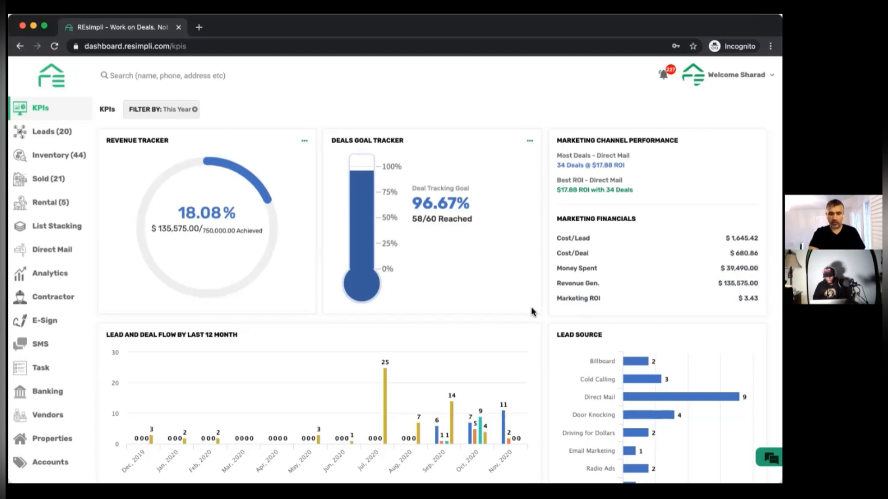
pyautogui.scroll(-3, 531, 307)
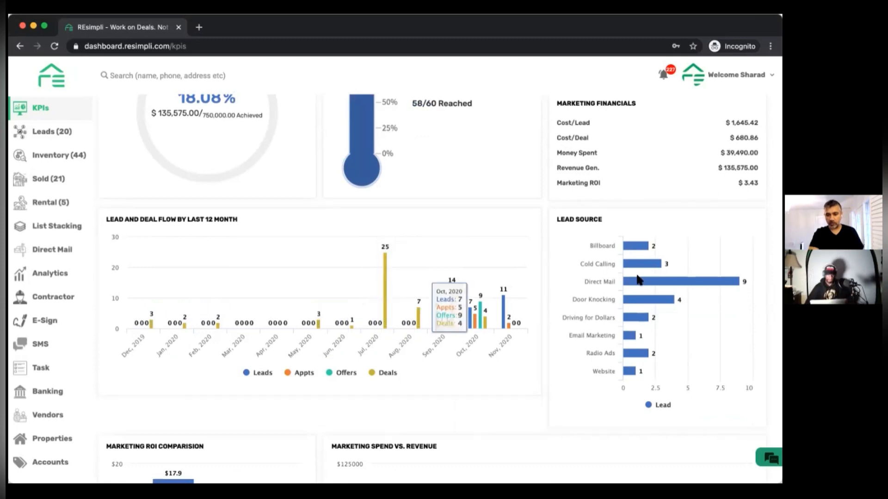
pyautogui.scroll(-5, 542, 273)
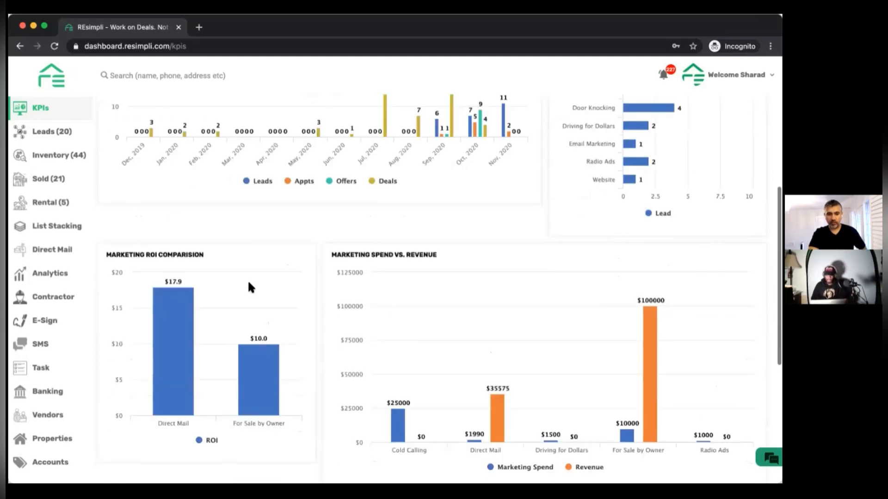
pyautogui.scroll(-1, 248, 283)
pyautogui.moveTo(179, 283)
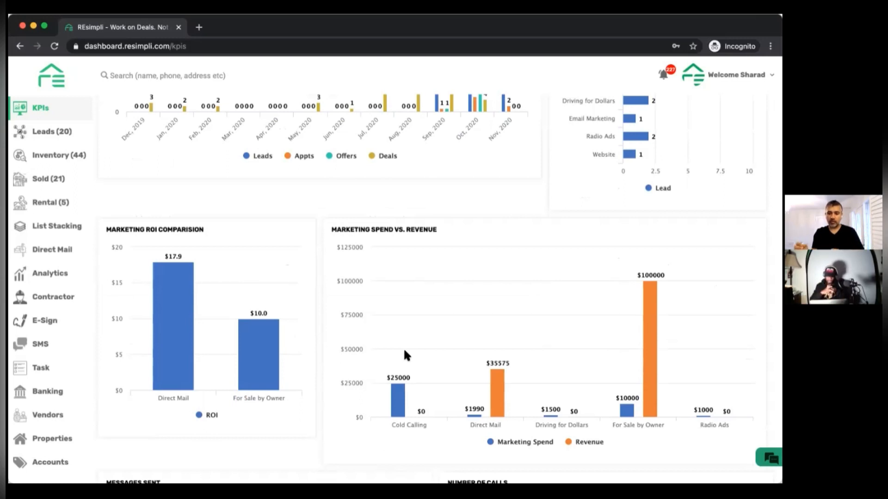
pyautogui.scroll(-5, 404, 355)
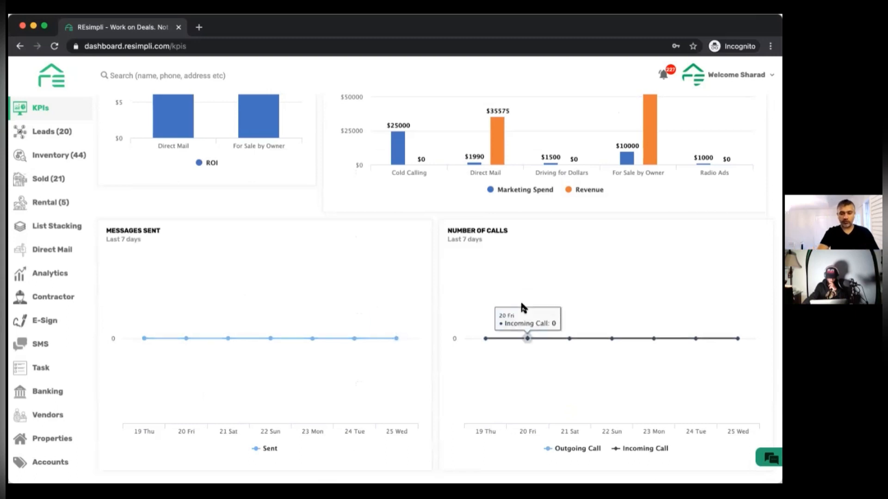
pyautogui.scroll(10, 430, 282)
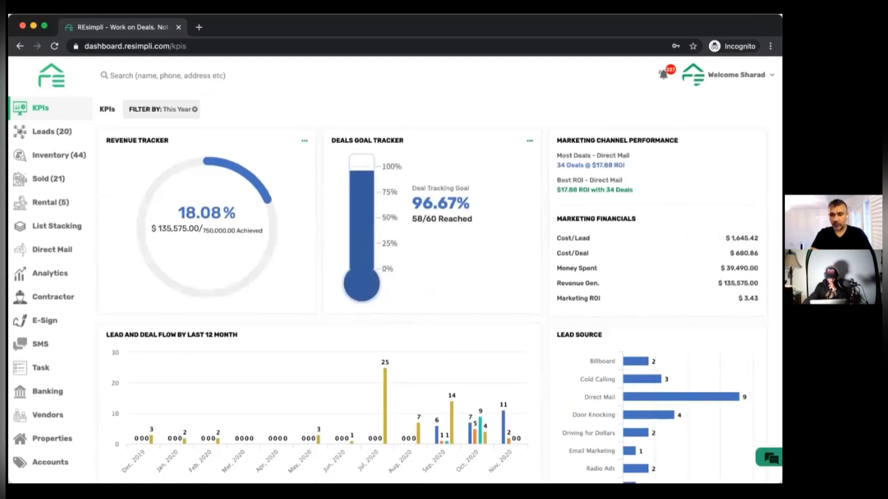
# View the leads board, then go to number management and open the page for buying a new number.
pyautogui.click(64, 135)
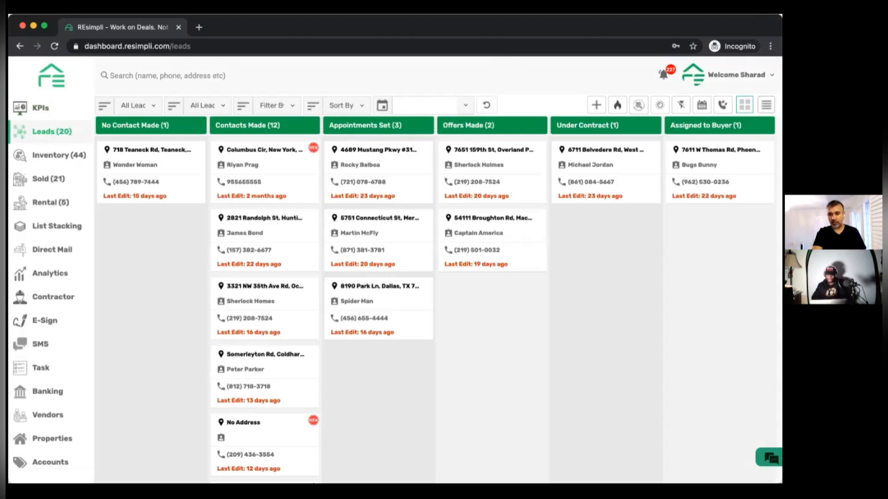
pyautogui.click(740, 75)
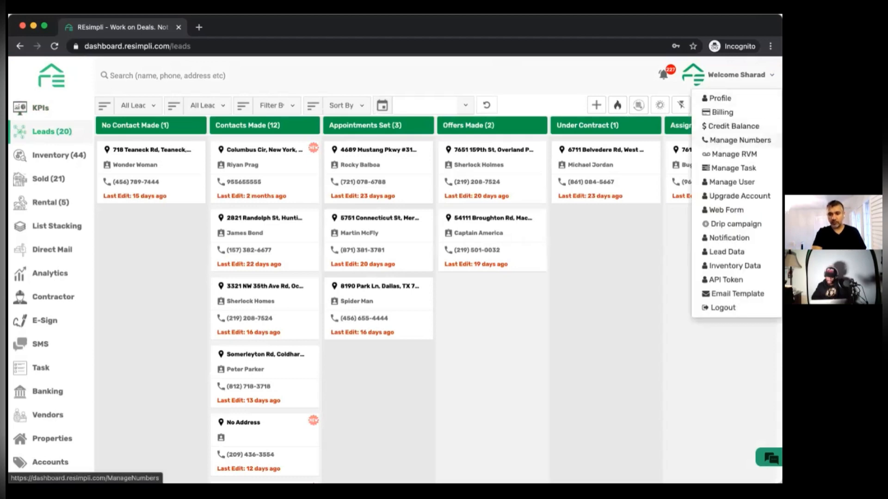
pyautogui.click(740, 140)
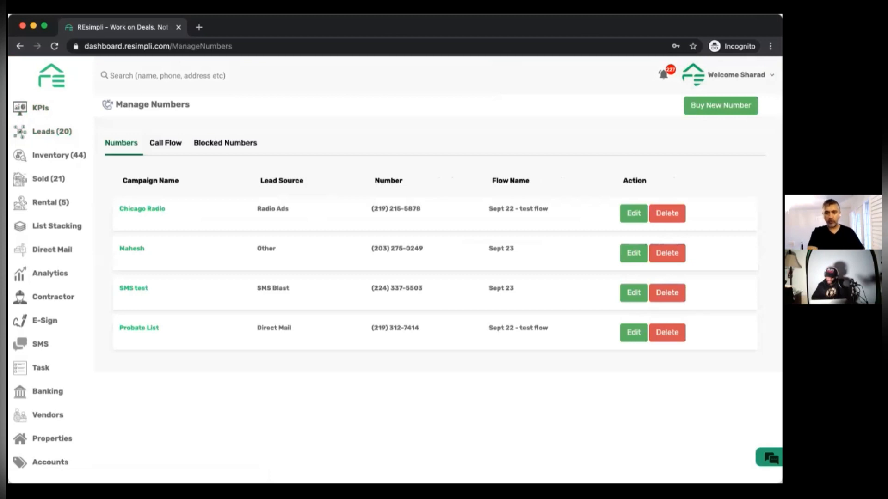
pyautogui.click(721, 106)
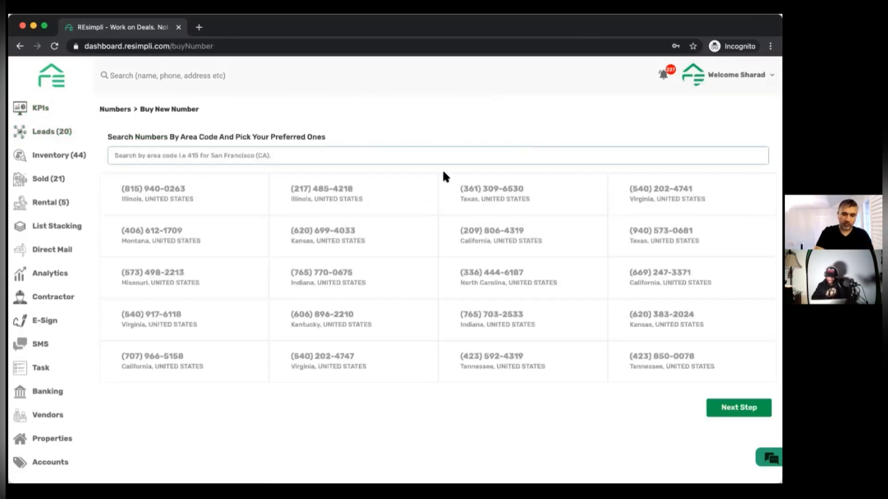
# Search available phone numbers by area code 219 and pick the first Indiana number for confirmation.
pyautogui.click(197, 157)
pyautogui.write('21')
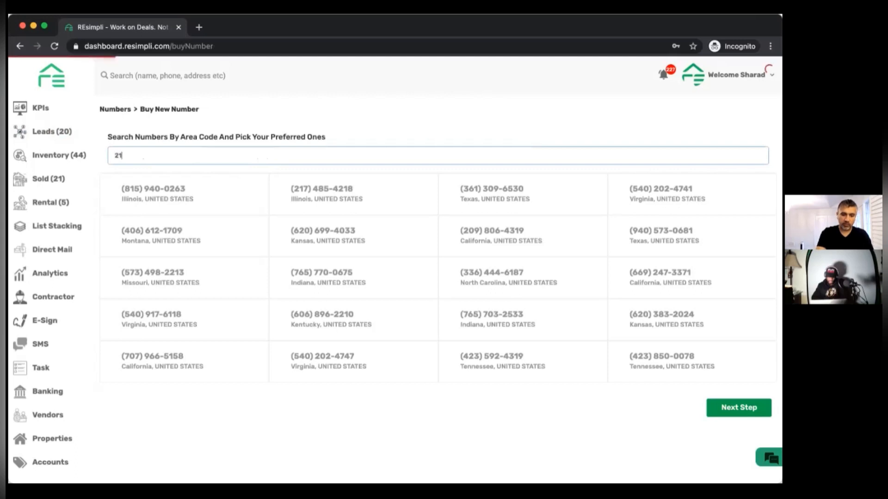
pyautogui.write('9')
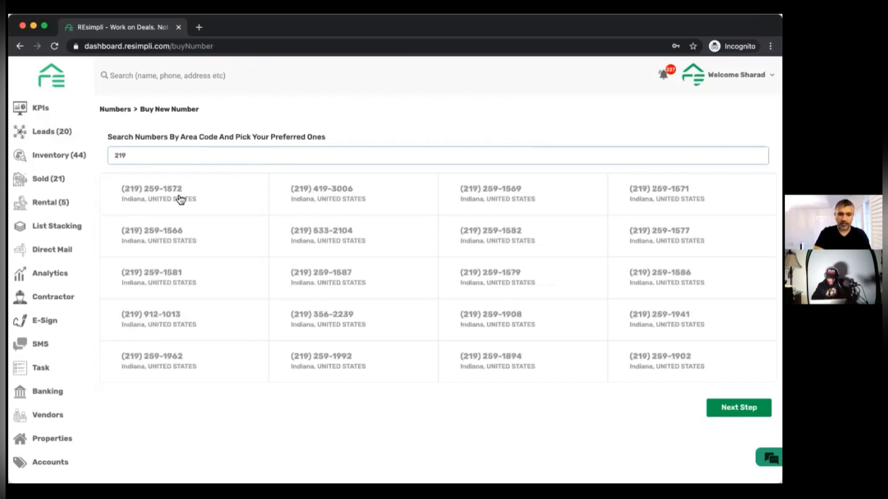
pyautogui.click(181, 200)
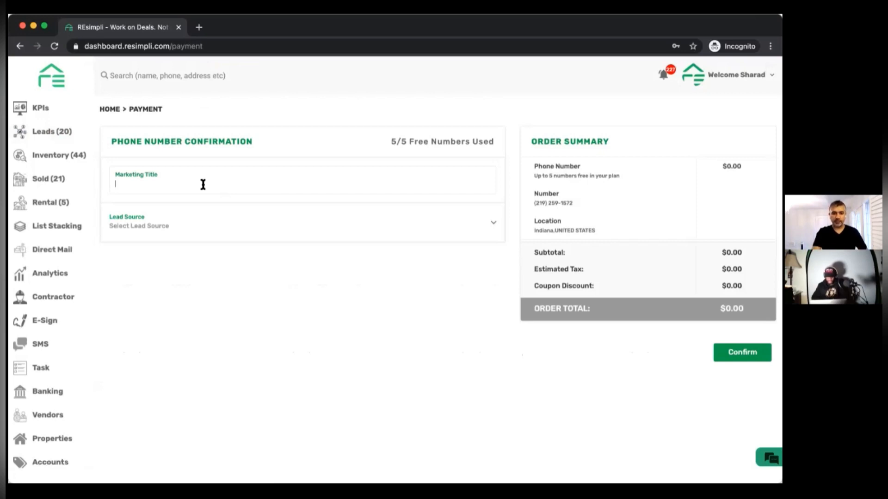
# Review the lead source options for the chosen number, and return to number management without confirming the purchase.
pyautogui.click(182, 231)
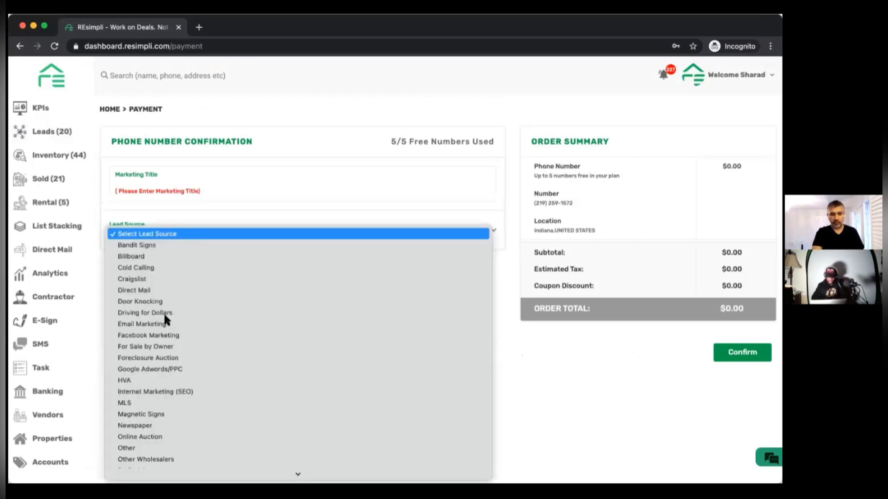
pyautogui.scroll(-3, 164, 319)
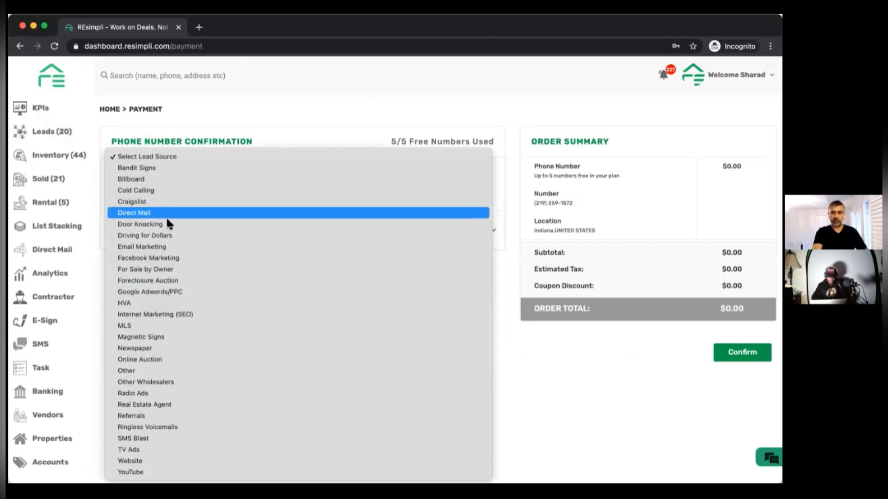
pyautogui.click(534, 203)
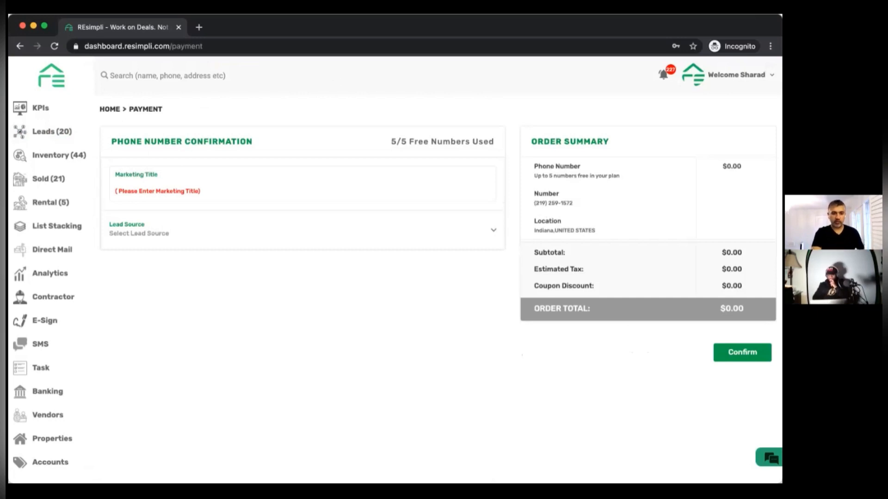
pyautogui.click(20, 46)
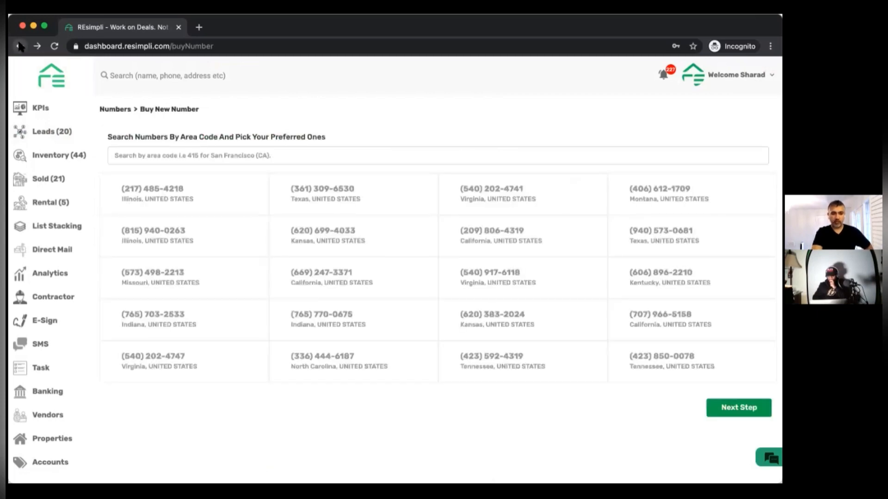
pyautogui.click(20, 46)
# Start a new call flow from the existing call flows and review its schedule, greeting, forwarding and missed-call settings.
pyautogui.click(173, 143)
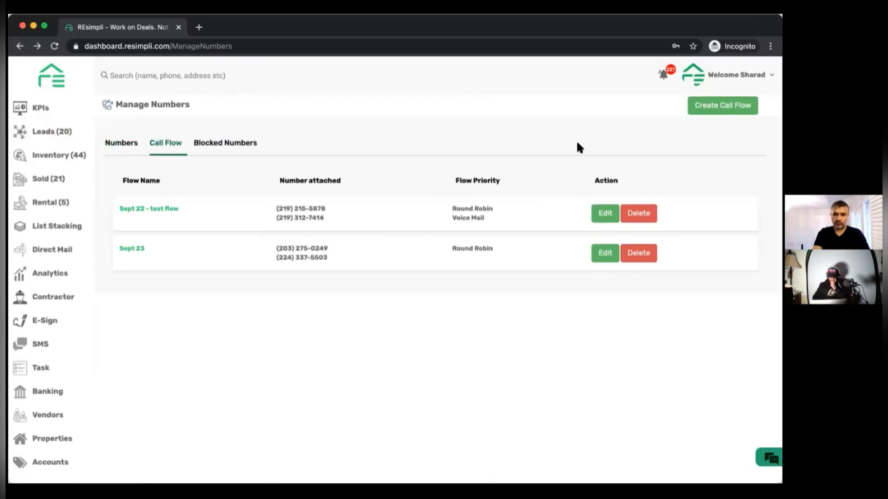
pyautogui.click(723, 106)
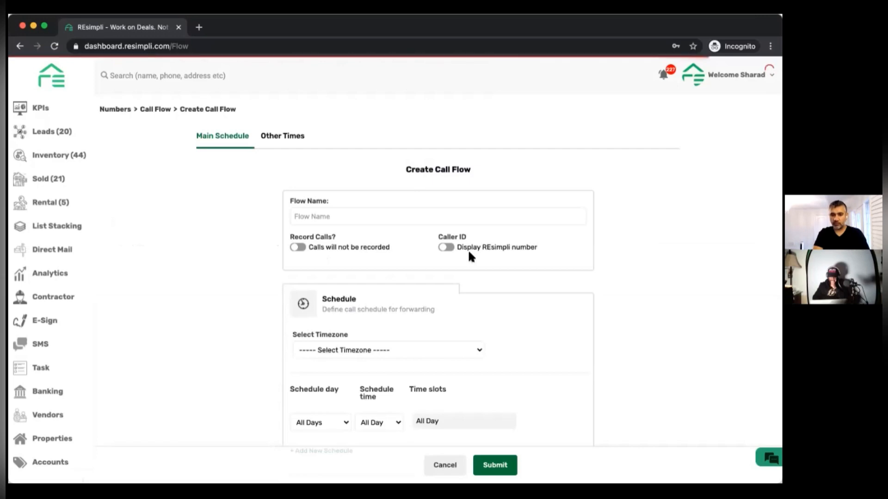
pyautogui.scroll(-3, 398, 262)
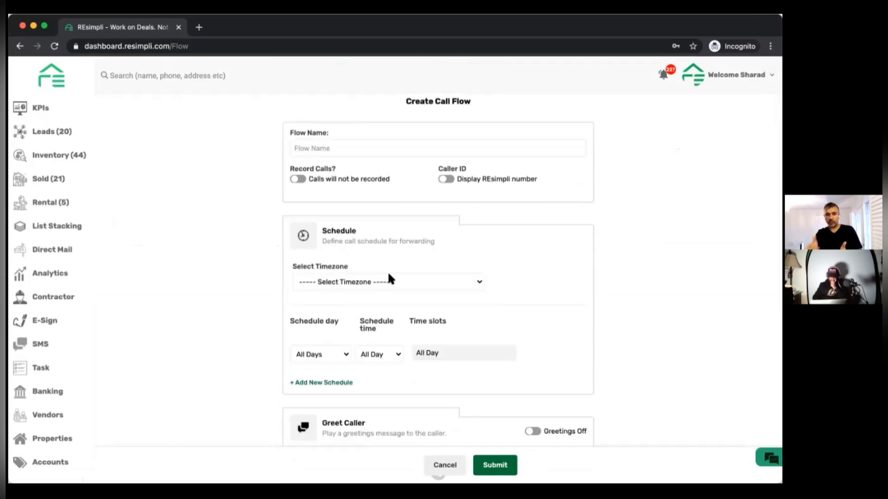
pyautogui.scroll(-5, 388, 277)
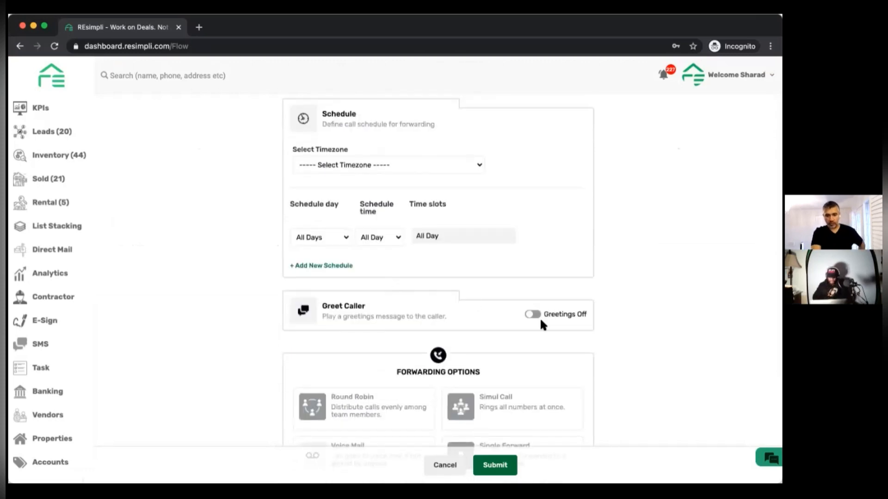
pyautogui.scroll(-3, 365, 166)
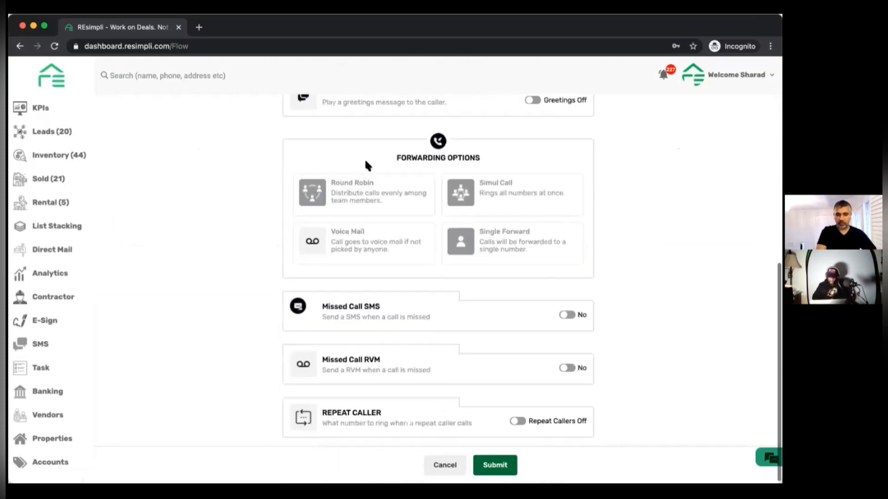
# Add Round Robin, Simul Call and Voice Mail forwarding to the new call flow.
pyautogui.click(359, 198)
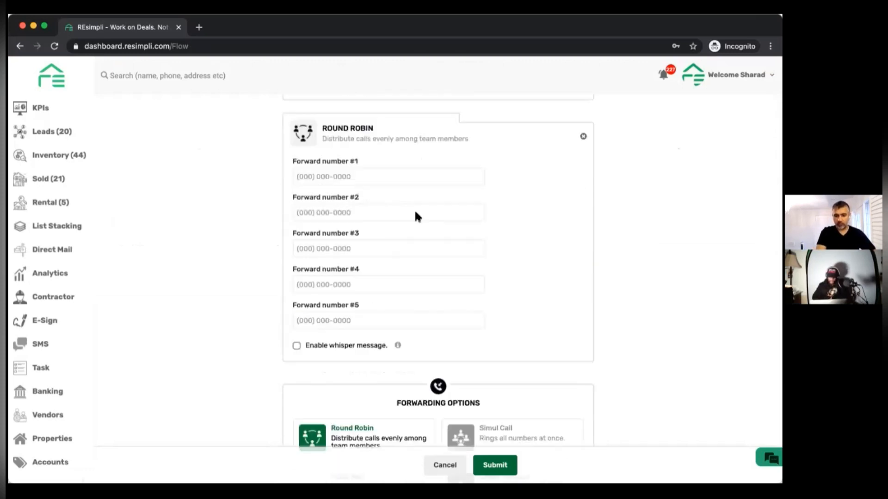
pyautogui.scroll(-4, 434, 231)
pyautogui.click(475, 271)
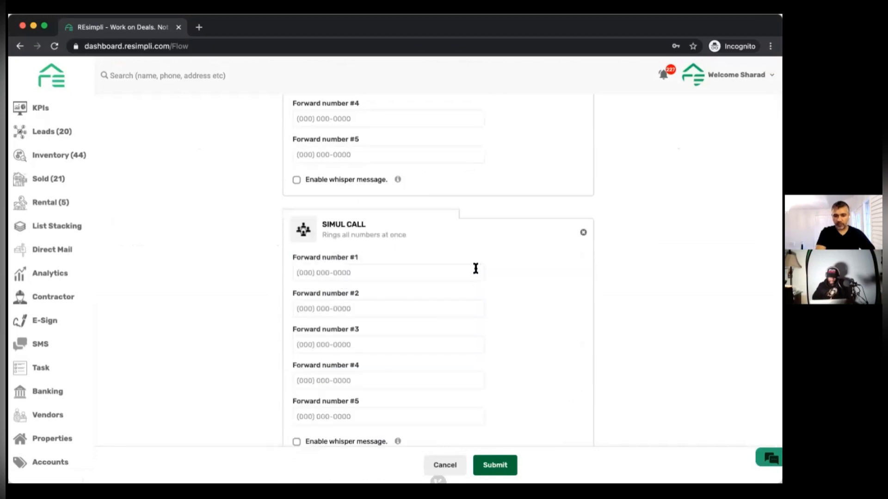
pyautogui.scroll(-6, 475, 268)
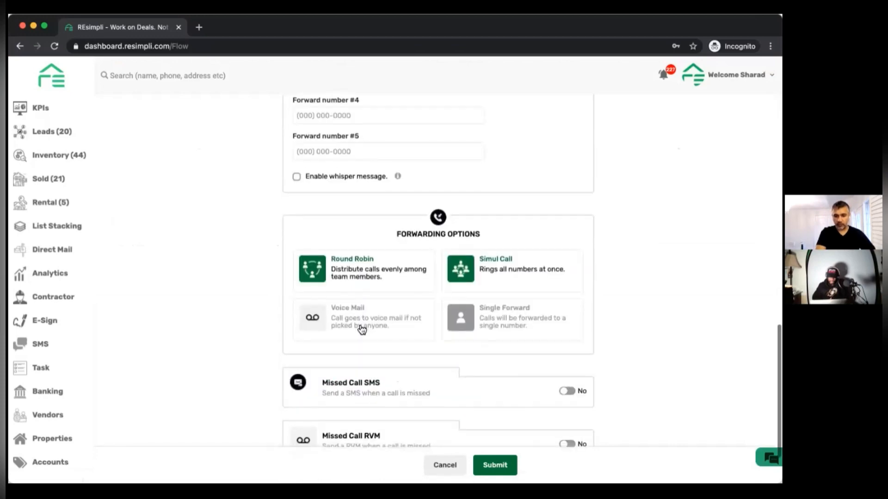
pyautogui.click(362, 329)
# Turn on repeat caller routing and set it to route repeat callers to an entered phone number.
pyautogui.scroll(-3, 490, 348)
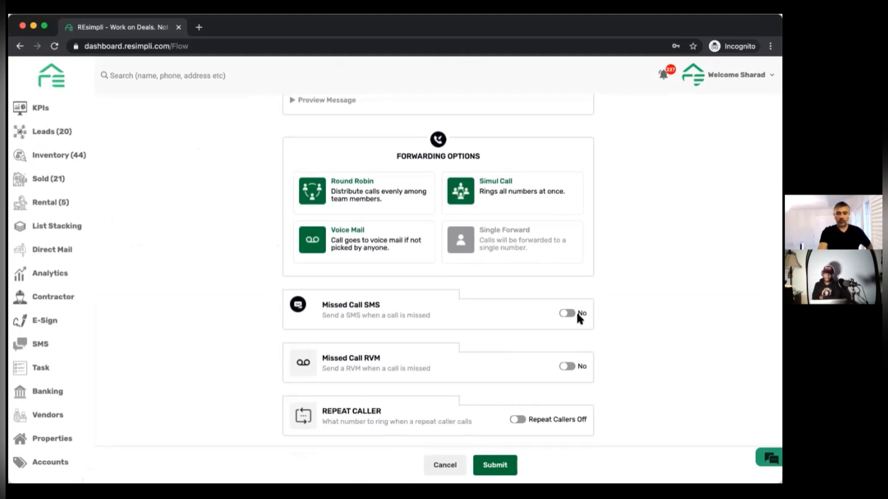
pyautogui.click(518, 419)
pyautogui.scroll(-1, 519, 421)
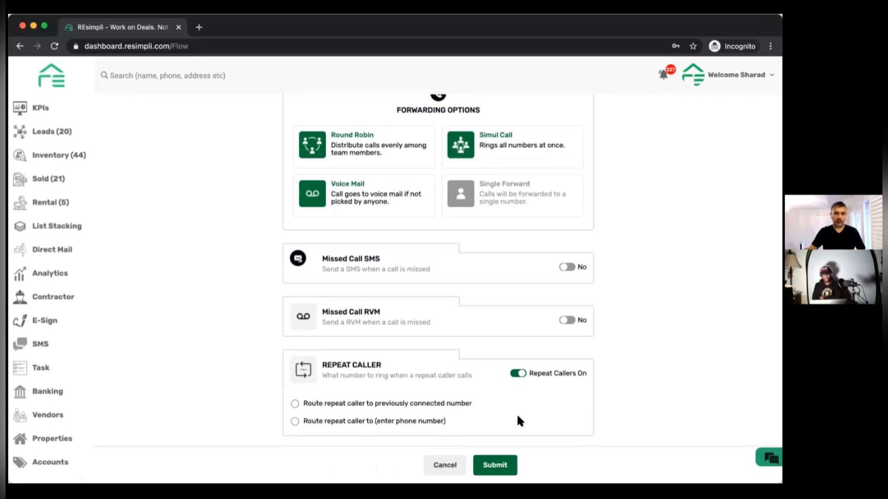
pyautogui.click(295, 422)
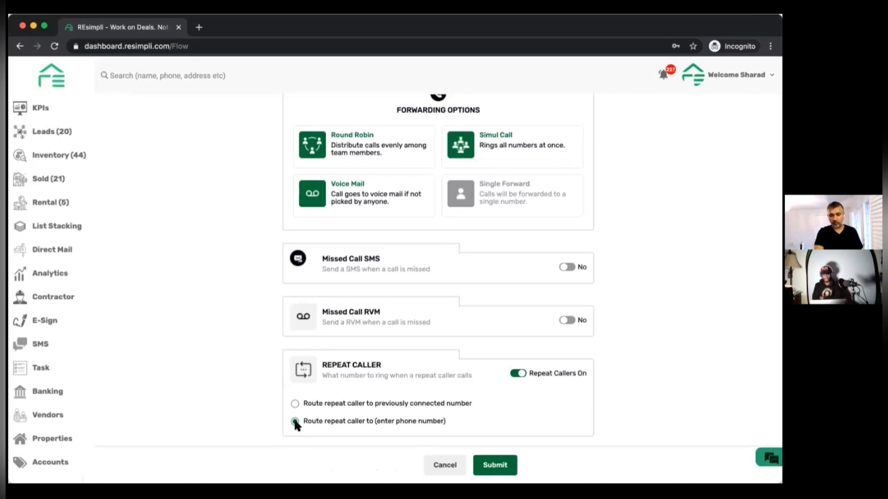
pyautogui.scroll(-1, 305, 424)
pyautogui.click(323, 423)
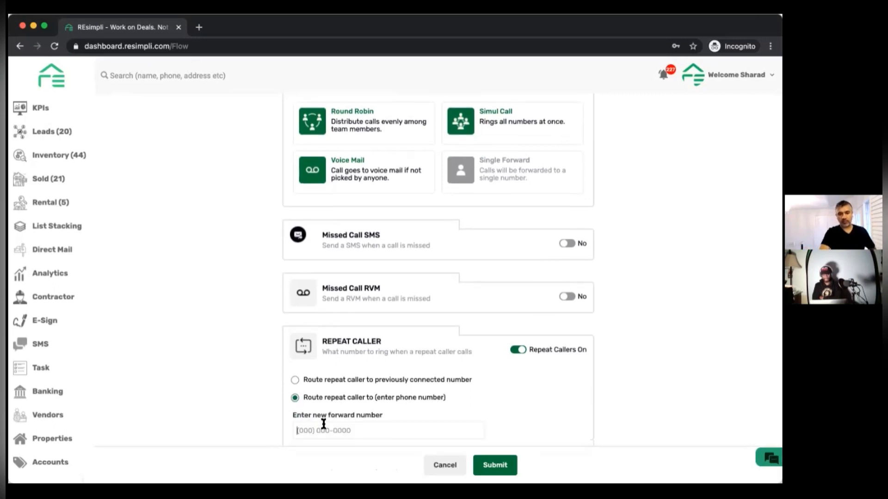
# Open the first lead under Contacts Made and bring up the default number selection for calling it.
pyautogui.click(58, 133)
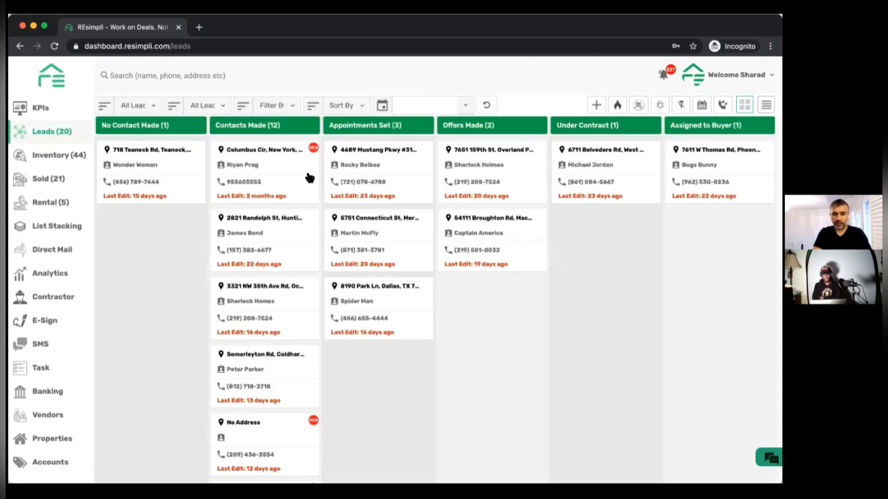
pyautogui.click(310, 177)
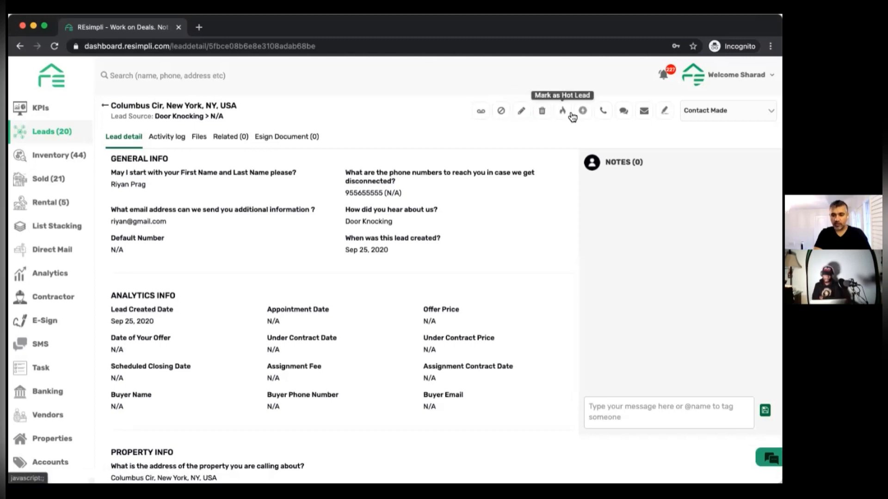
pyautogui.click(583, 111)
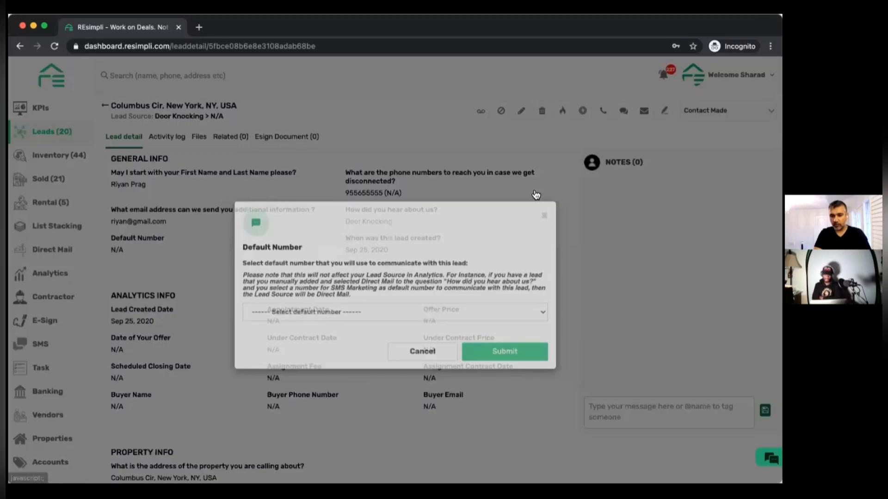
pyautogui.click(544, 190)
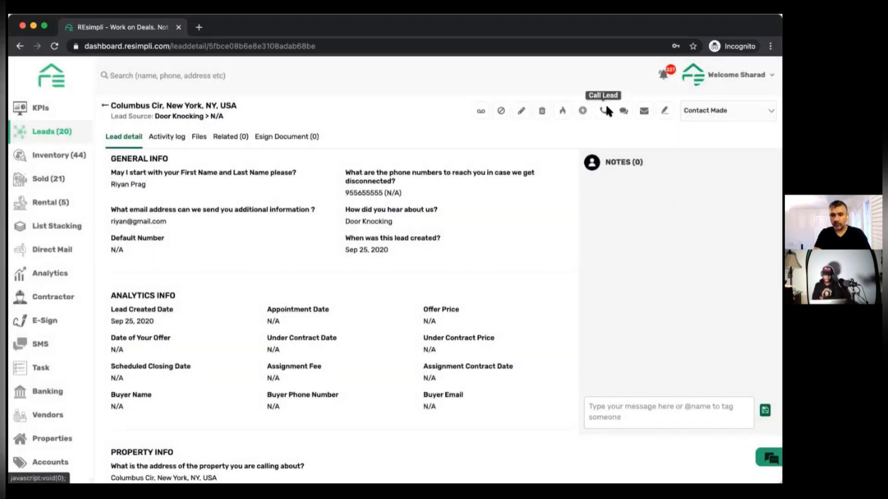
pyautogui.click(604, 111)
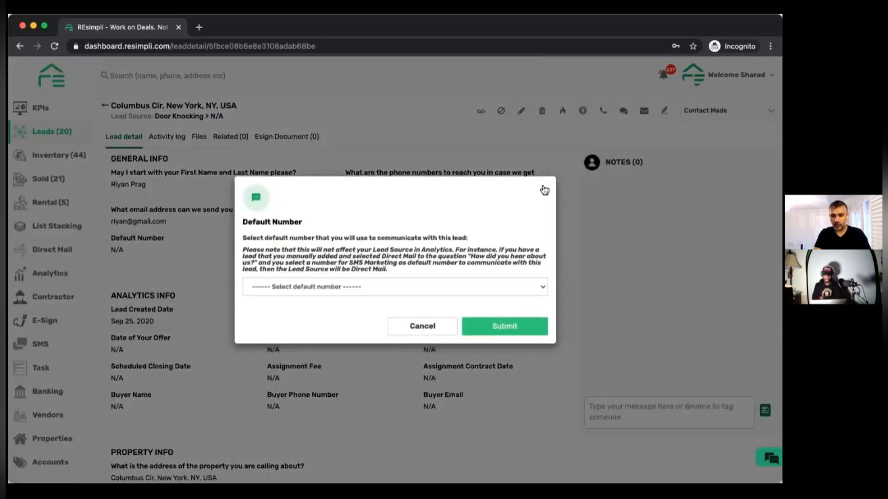
# Bring up the open lead's text message, email template and e-sign options without sending anything.
pyautogui.click(621, 116)
pyautogui.click(545, 192)
pyautogui.click(644, 111)
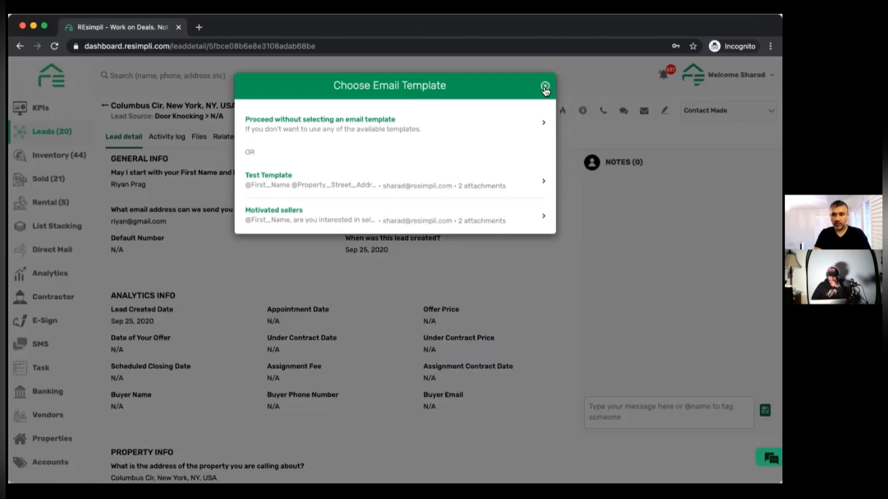
pyautogui.click(571, 86)
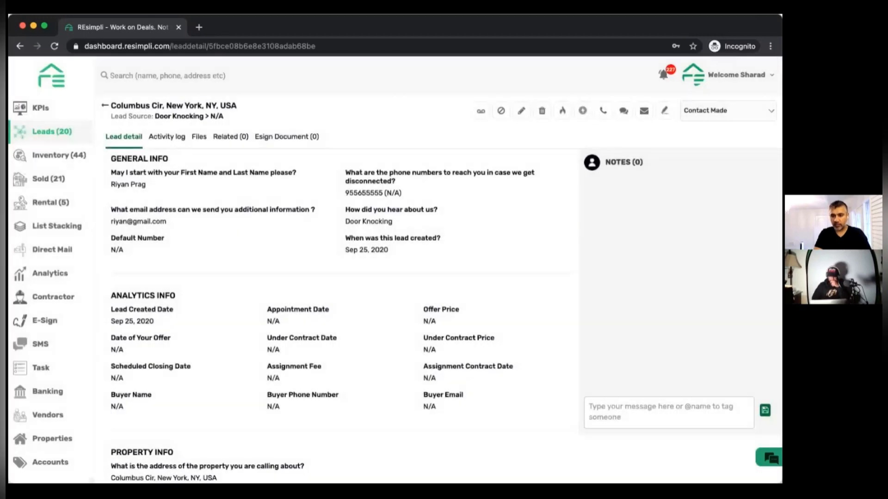
pyautogui.click(662, 114)
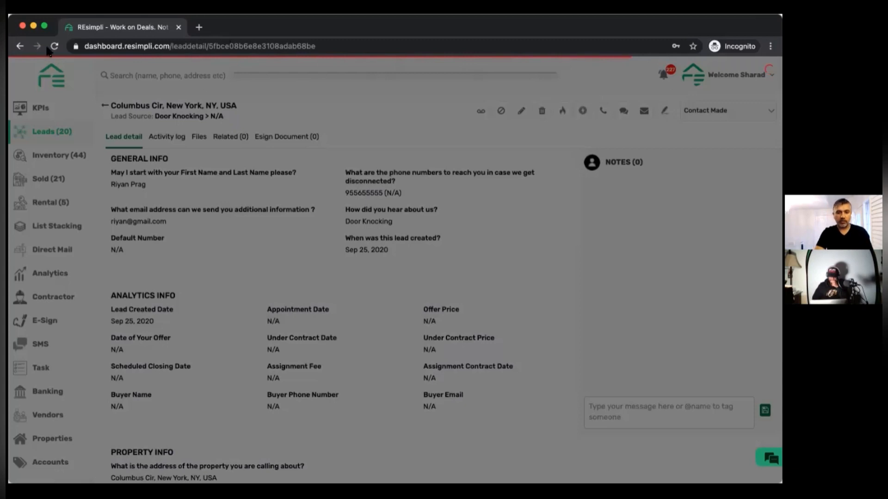
# Return to the leads board, reload it and open the drip campaign list.
pyautogui.click(20, 46)
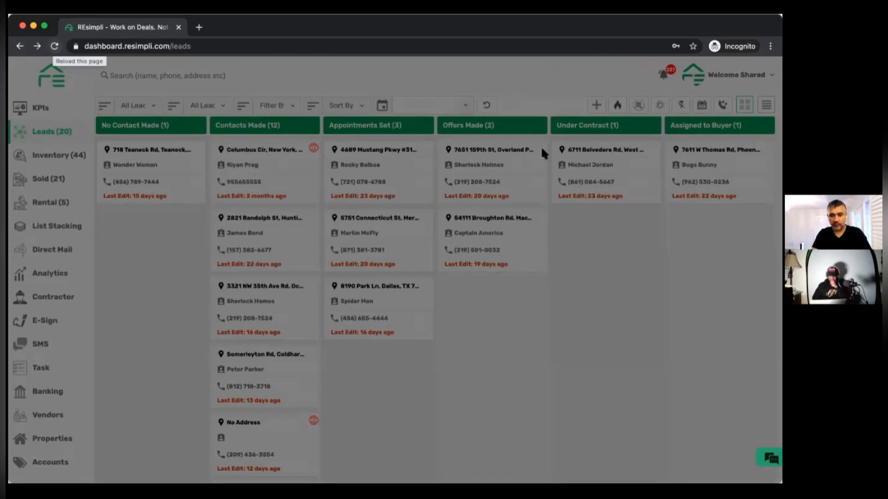
pyautogui.click(54, 47)
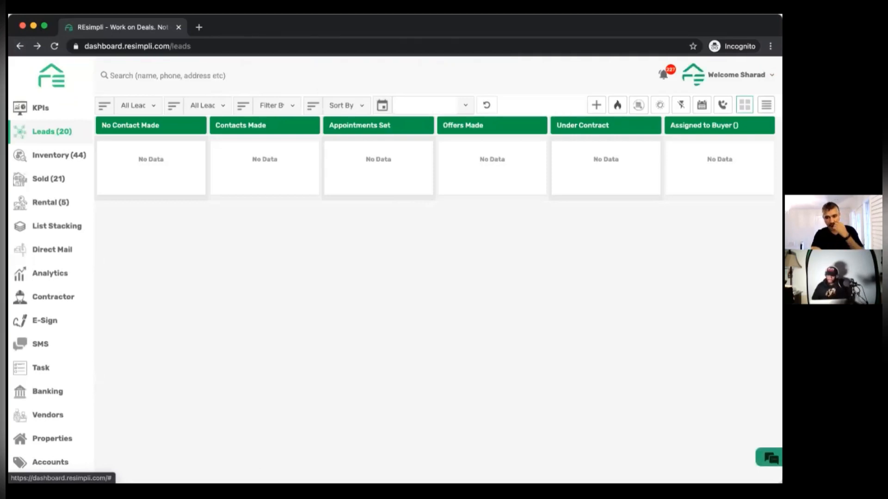
pyautogui.click(740, 74)
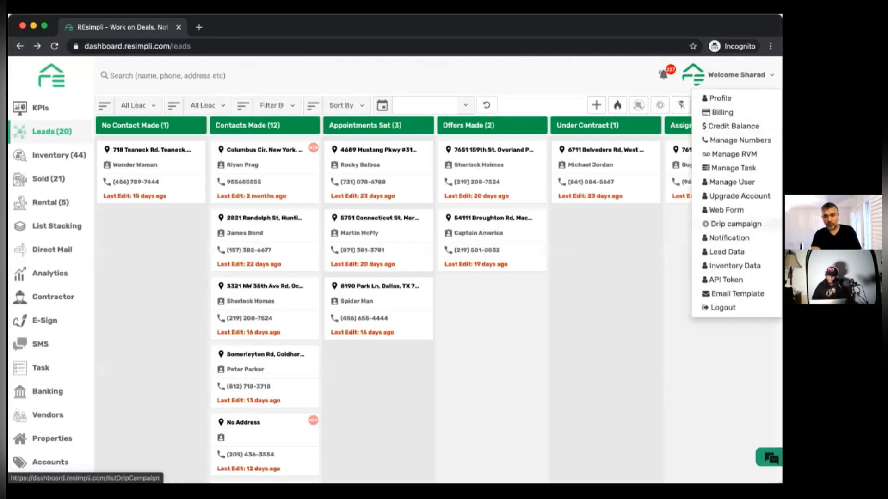
pyautogui.click(735, 224)
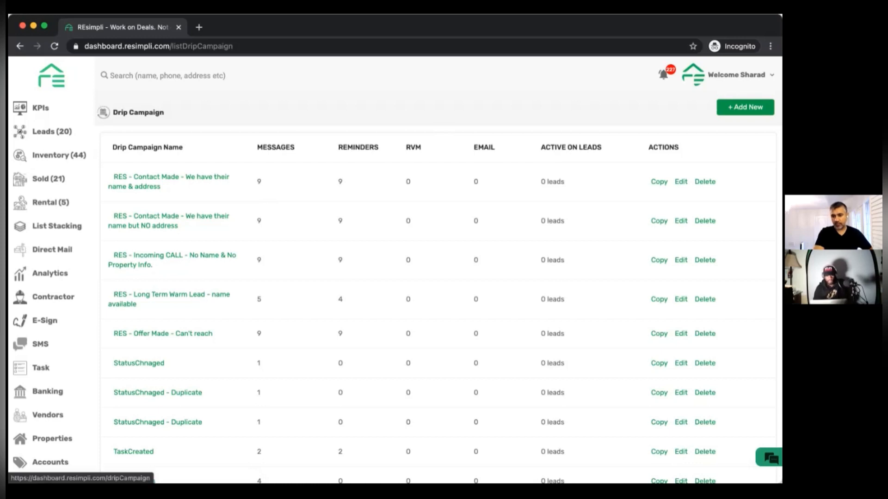
# Start a new drip campaign, go through the reminder, RVM and email actions for step 1, and leave follow-up by email selected.
pyautogui.click(745, 106)
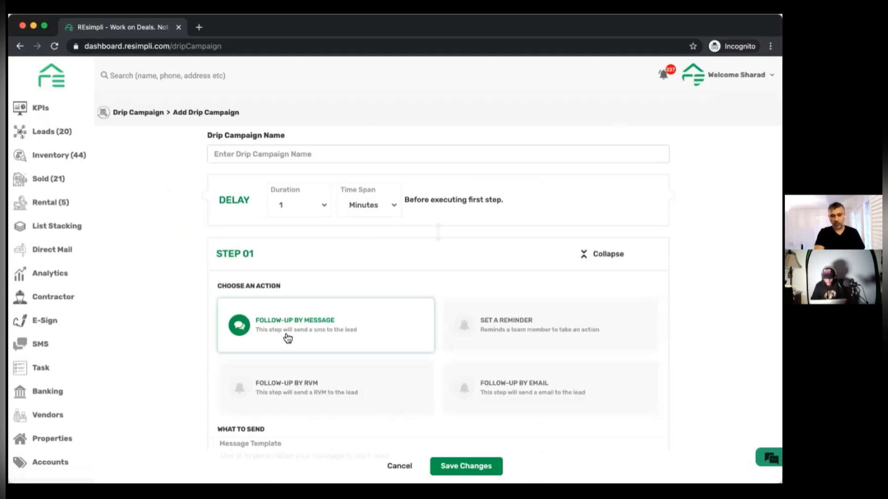
pyautogui.click(511, 325)
pyautogui.scroll(-3, 509, 324)
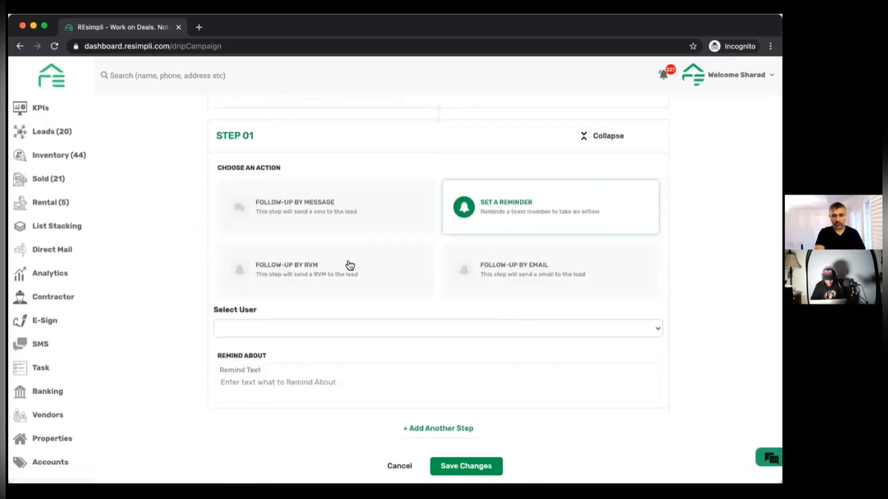
pyautogui.click(350, 264)
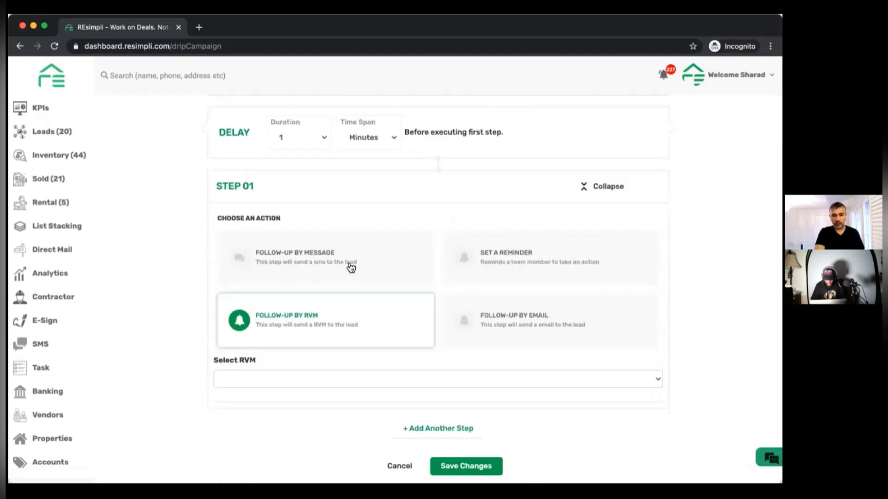
pyautogui.click(494, 324)
pyautogui.click(470, 379)
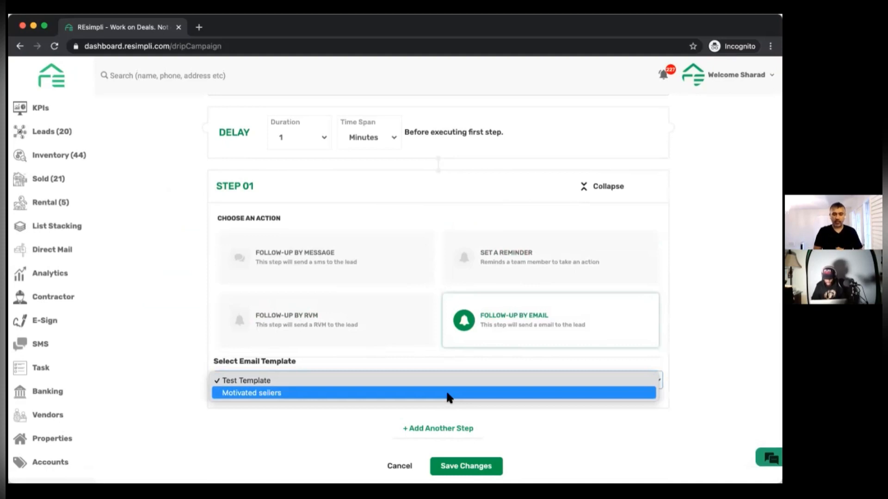
pyautogui.click(432, 326)
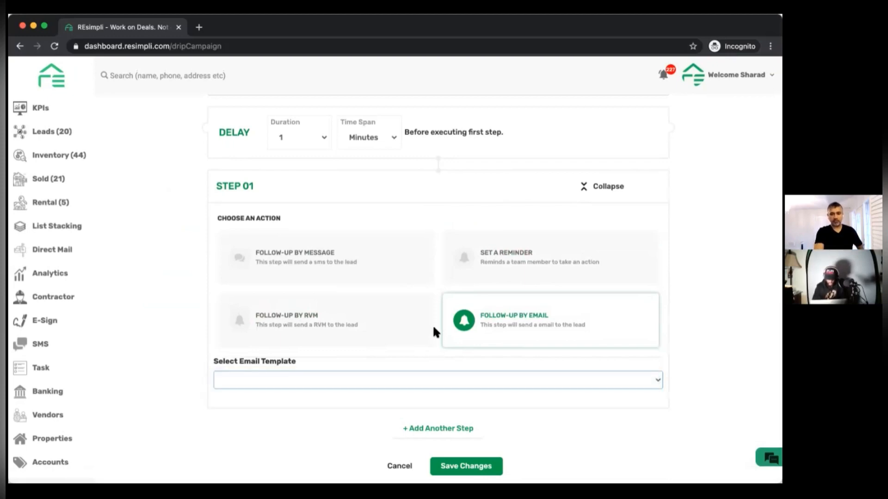
pyautogui.scroll(3, 431, 324)
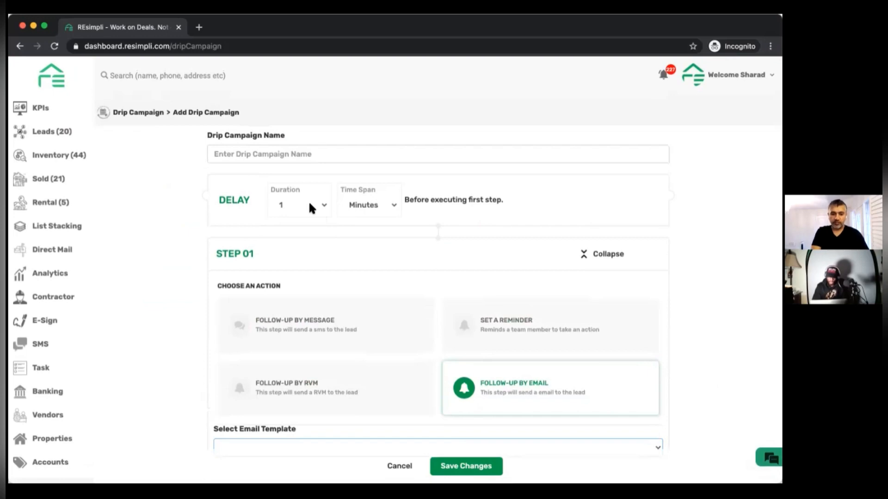
# Set the delay before the campaign's first step to 2 days.
pyautogui.click(310, 204)
pyautogui.click(295, 217)
pyautogui.click(370, 210)
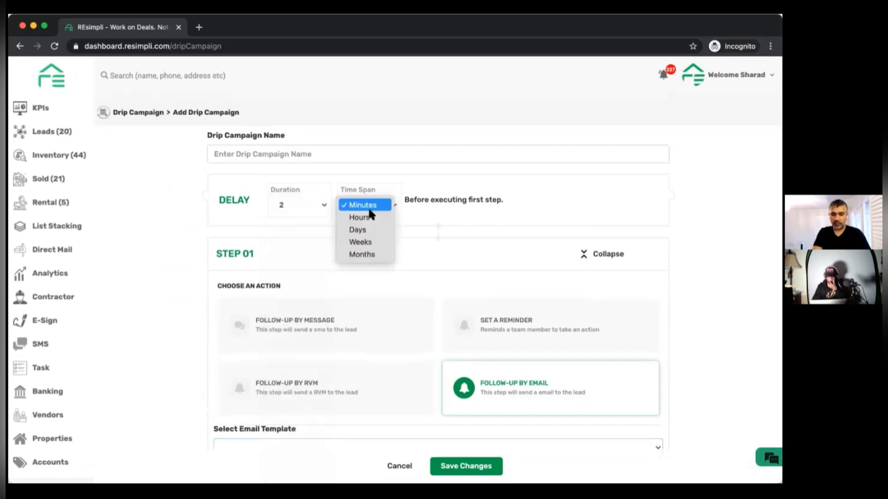
pyautogui.click(367, 231)
pyautogui.scroll(-1, 419, 287)
pyautogui.scroll(-1, 439, 347)
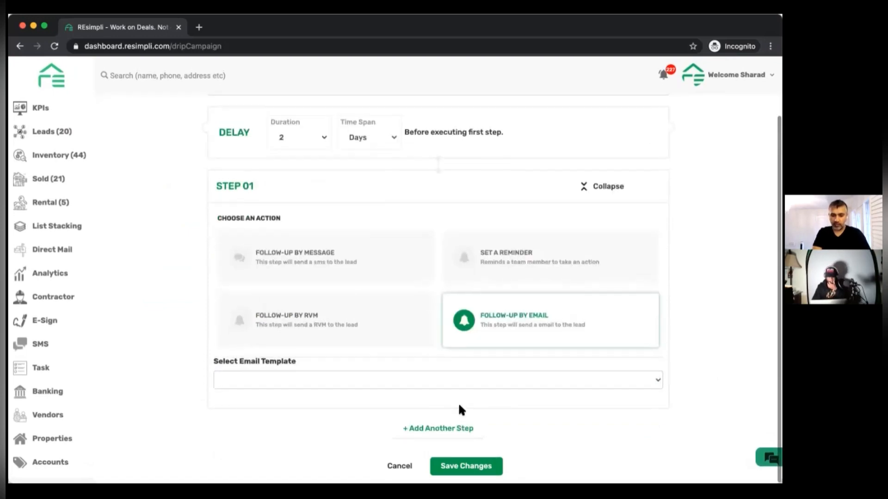
# Add a second campaign step with a delay of 1 week after the previous step.
pyautogui.click(450, 429)
pyautogui.scroll(-5, 326, 348)
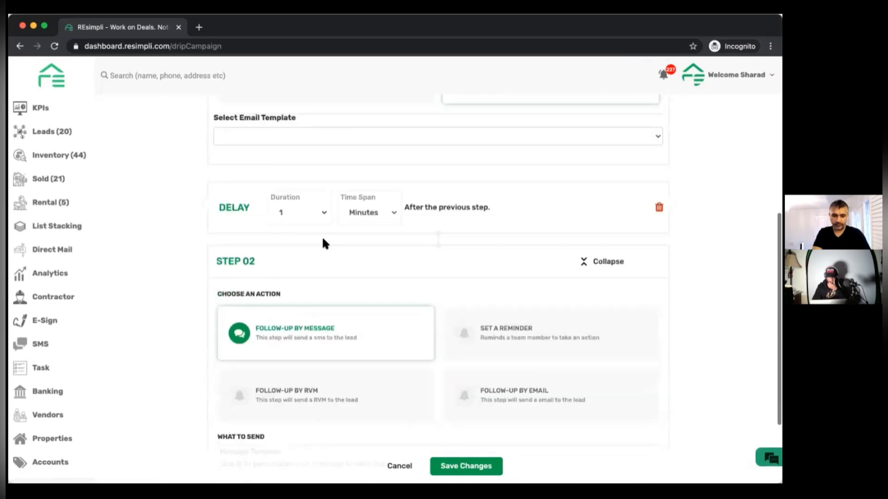
pyautogui.click(363, 213)
pyautogui.click(363, 250)
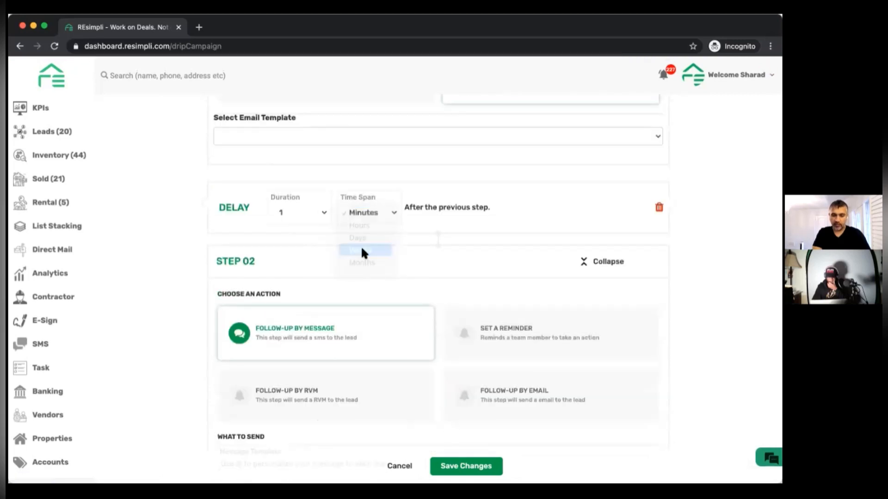
pyautogui.scroll(-3, 341, 327)
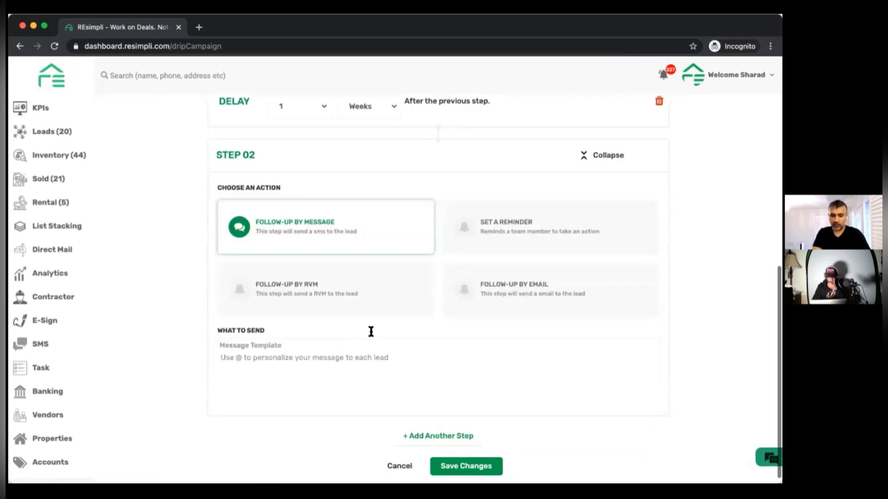
pyautogui.click(389, 372)
pyautogui.write('Hi @f')
pyautogui.press('Return')
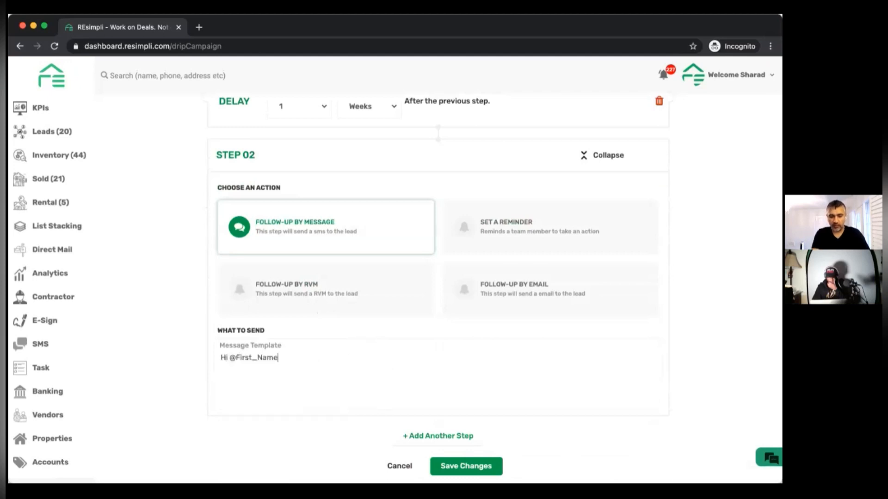
pyautogui.write('I am calling')
pyautogui.hotkey('alt', 'BackSpace')
pyautogui.hotkey('alt', 'BackSpace')
pyautogui.write('w')
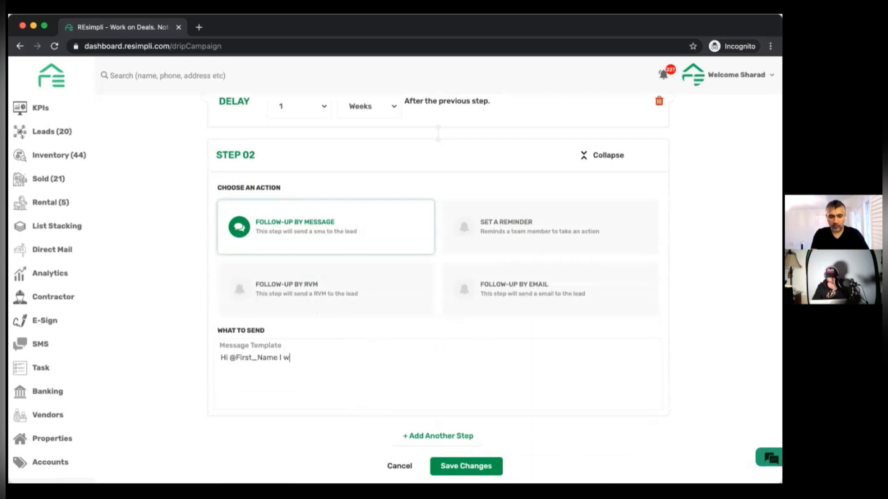
pyautogui.write('ant to talk about your')
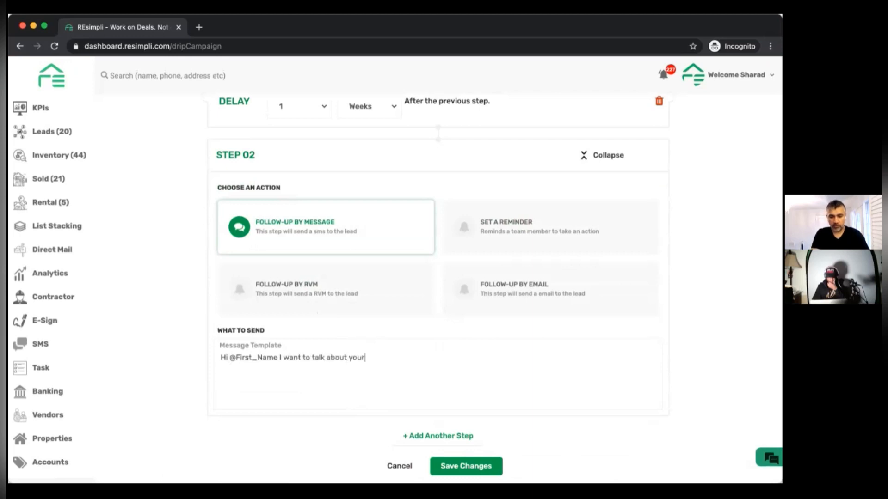
pyautogui.write(' property at @P')
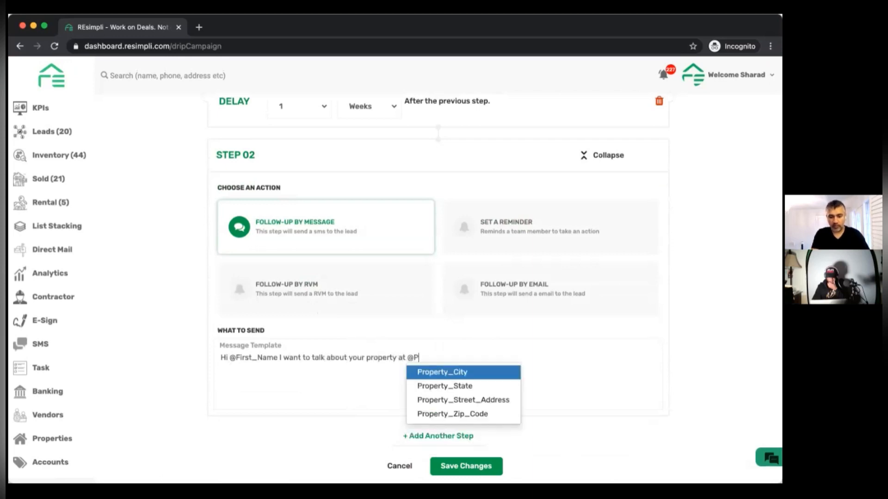
pyautogui.press('Down')
pyautogui.press('Down')
pyautogui.press('Return')
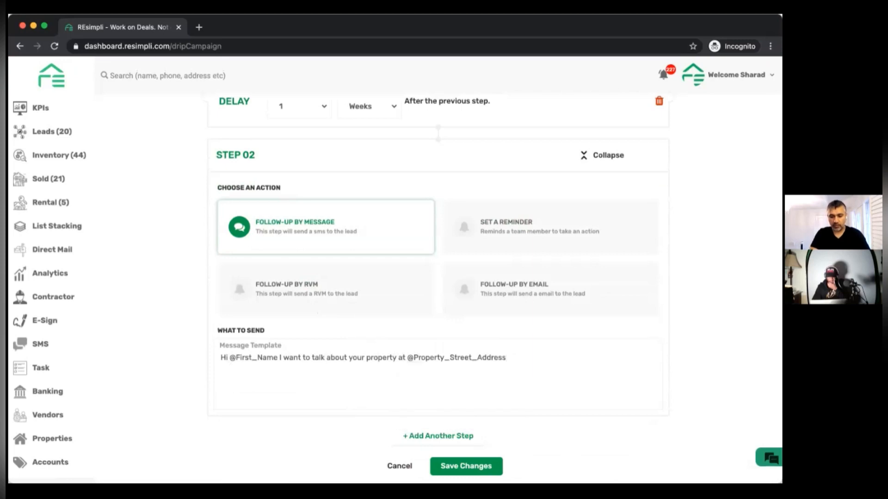
pyautogui.click(468, 465)
pyautogui.scroll(-1, 471, 425)
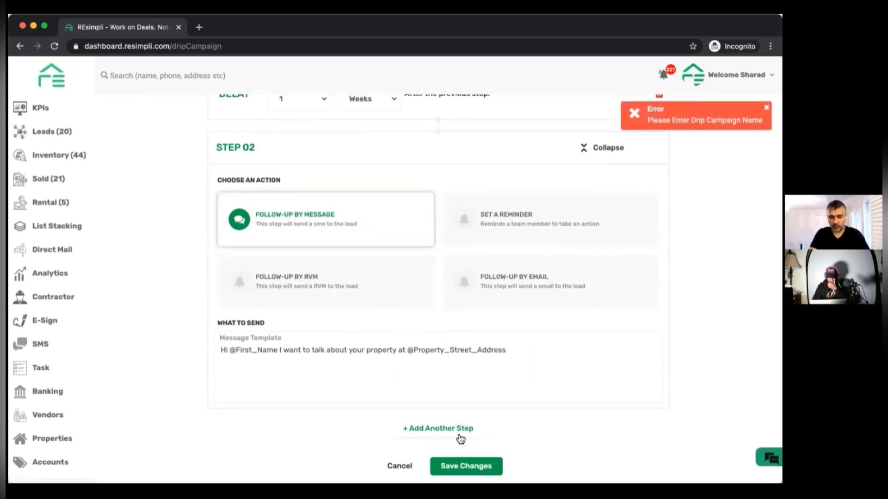
# Add a third campaign step that runs 1 week after the previous one.
pyautogui.click(457, 423)
pyautogui.scroll(-5, 345, 228)
pyautogui.click(325, 218)
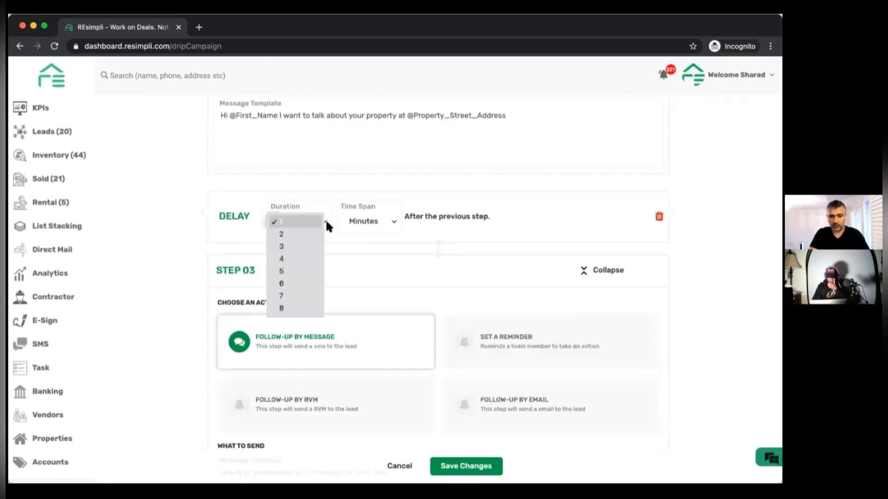
pyautogui.click(362, 214)
pyautogui.click(361, 214)
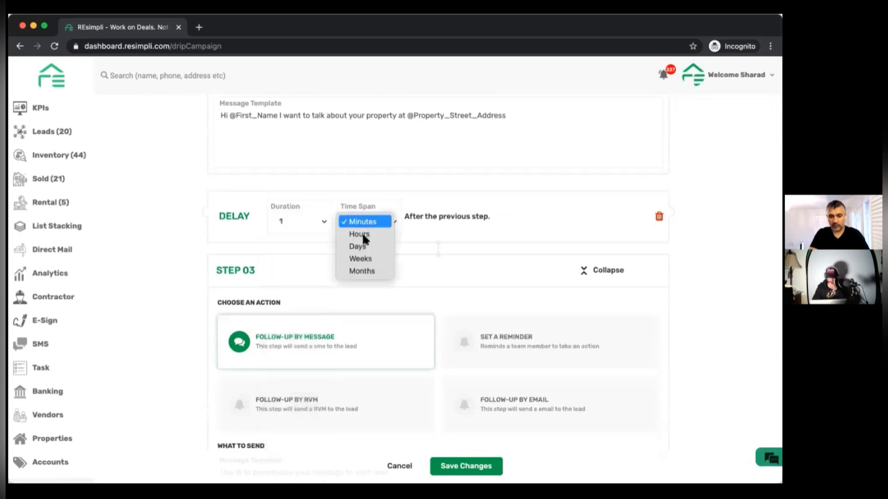
pyautogui.click(370, 258)
# Make step 3 a reminder assigned to the first listed user with the text "Call the lead".
pyautogui.click(476, 332)
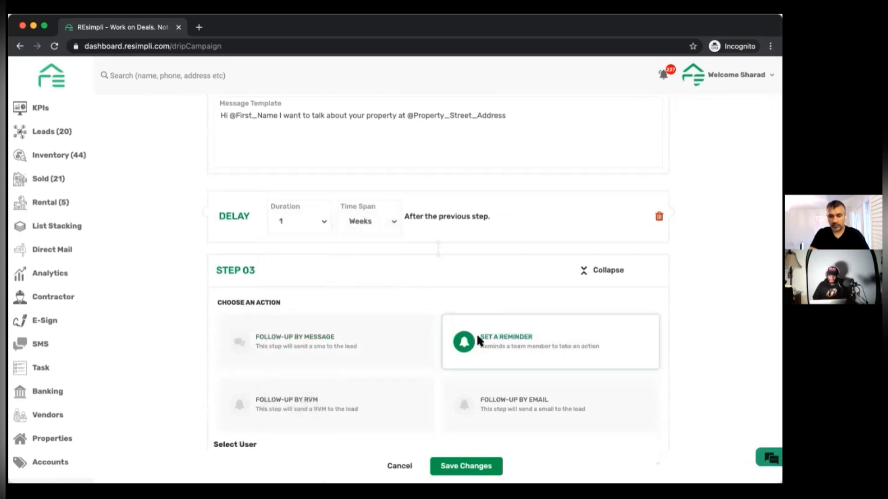
pyautogui.scroll(-3, 376, 343)
pyautogui.click(372, 330)
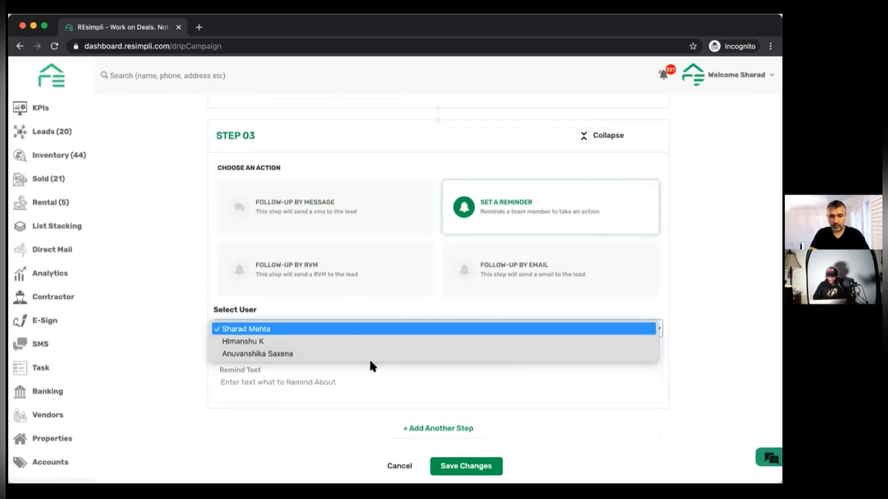
pyautogui.click(361, 389)
pyautogui.write('Call the lead')
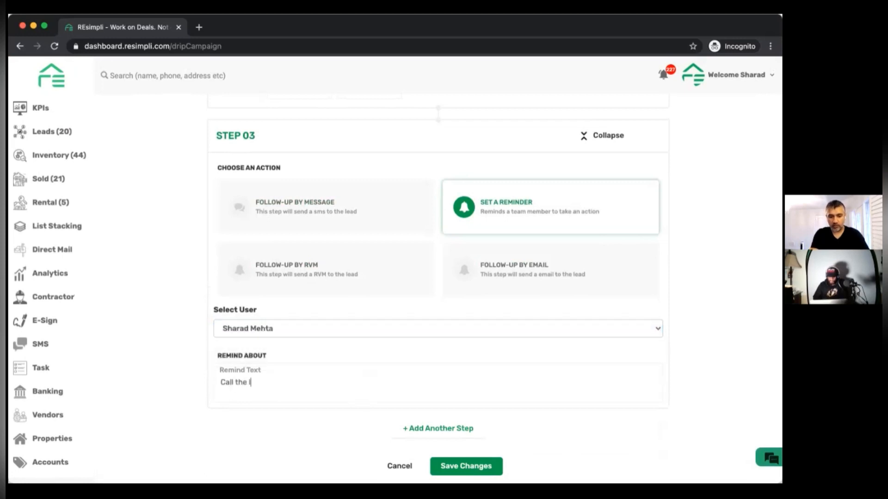
# Add a fourth step delayed by 1 week that follows up by RVM using Greetings-Recording.mp3.
pyautogui.click(438, 429)
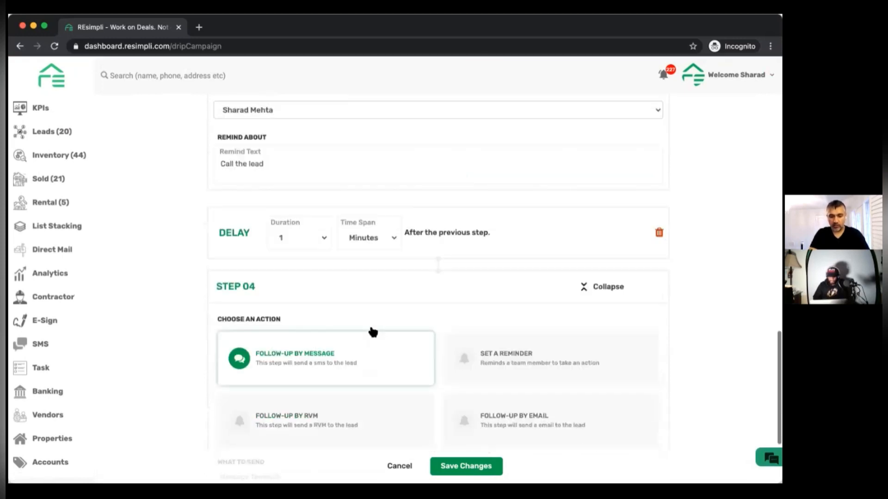
pyautogui.click(350, 215)
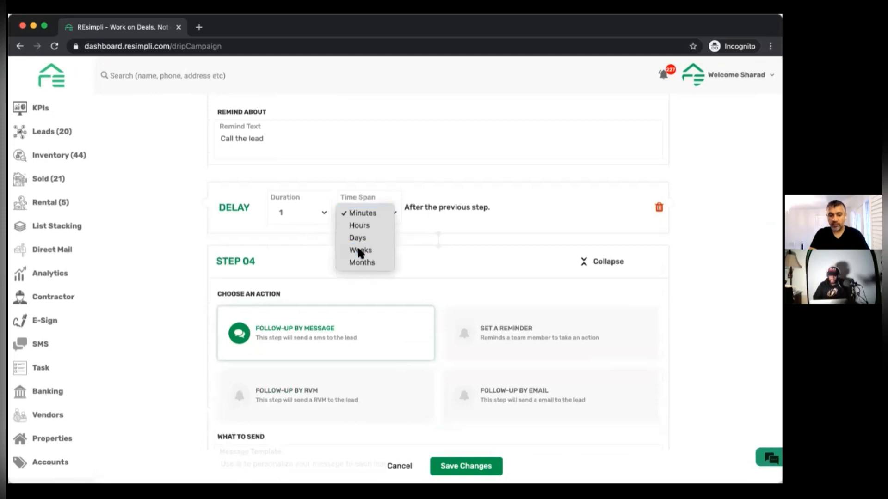
pyautogui.click(362, 251)
pyautogui.click(328, 385)
pyautogui.scroll(-2, 326, 384)
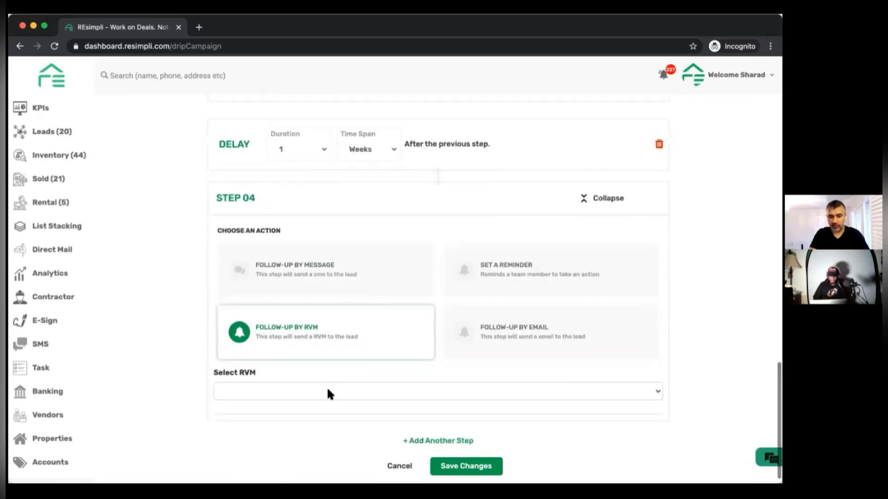
pyautogui.click(328, 393)
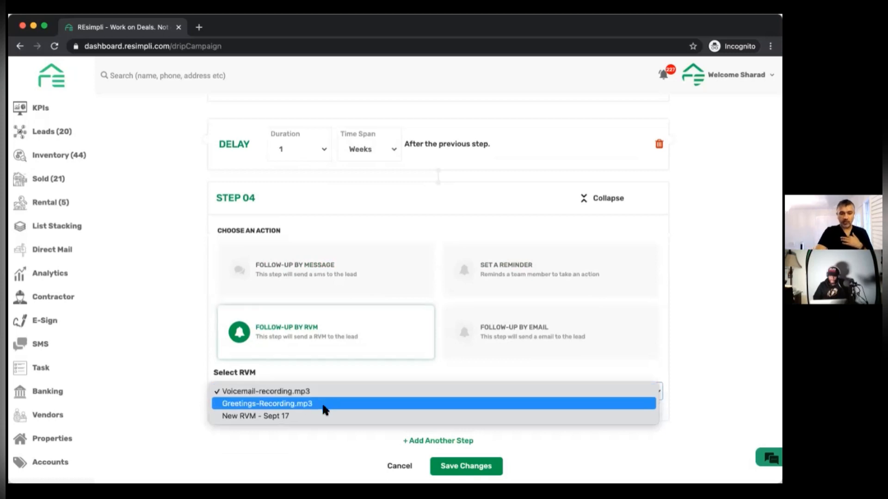
pyautogui.click(325, 404)
# Add one more campaign step and cancel the new drip campaign to return to the campaign list.
pyautogui.click(445, 441)
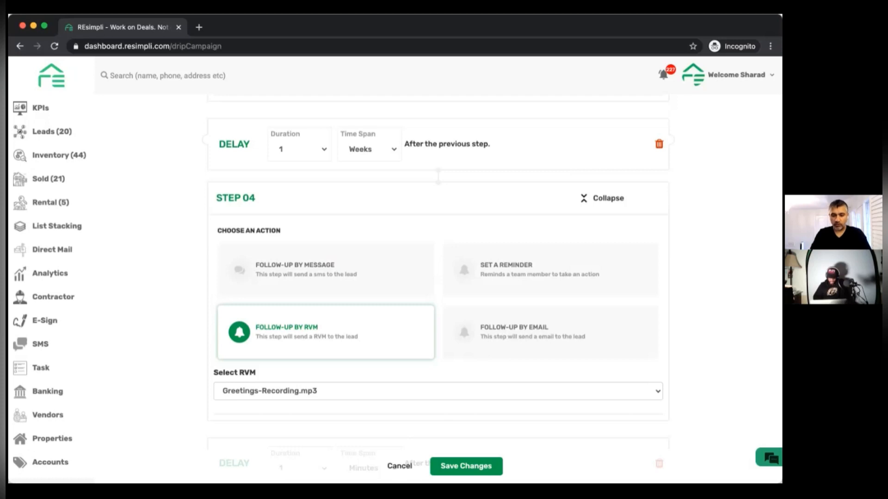
pyautogui.click(396, 467)
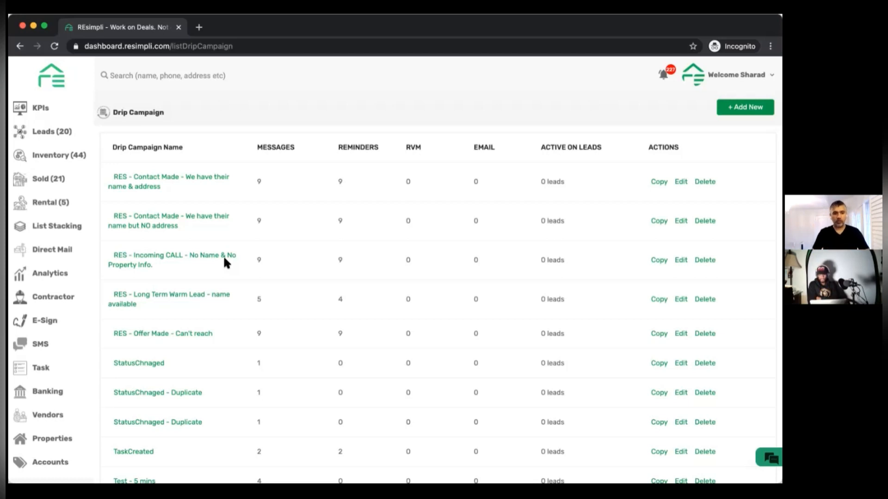
# View the leads board and the inventory board, and open the first New Inventory property's project info.
pyautogui.click(70, 133)
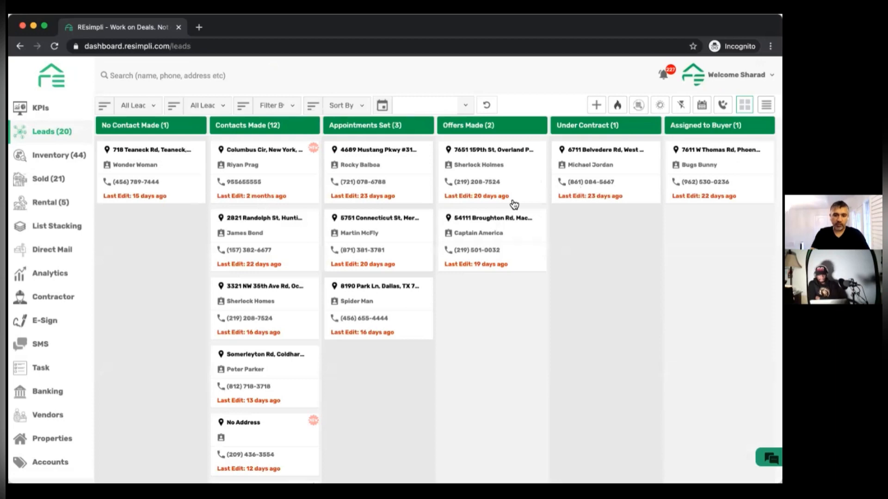
pyautogui.click(70, 156)
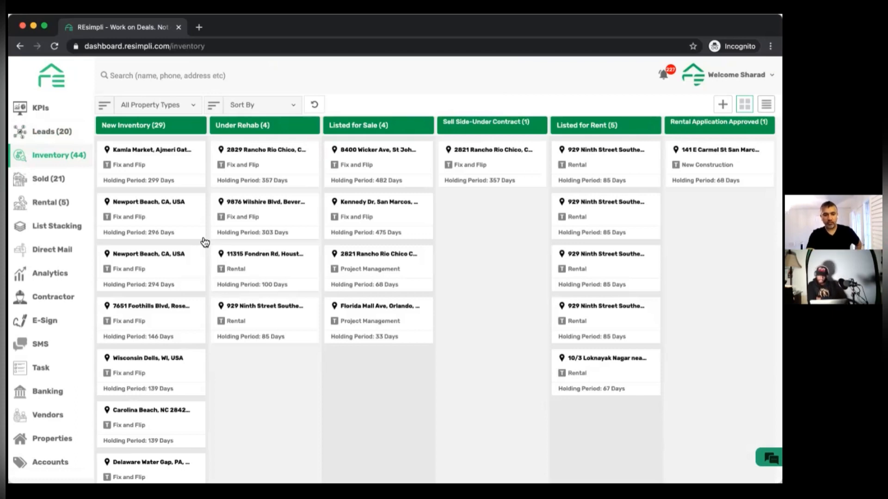
pyautogui.click(161, 174)
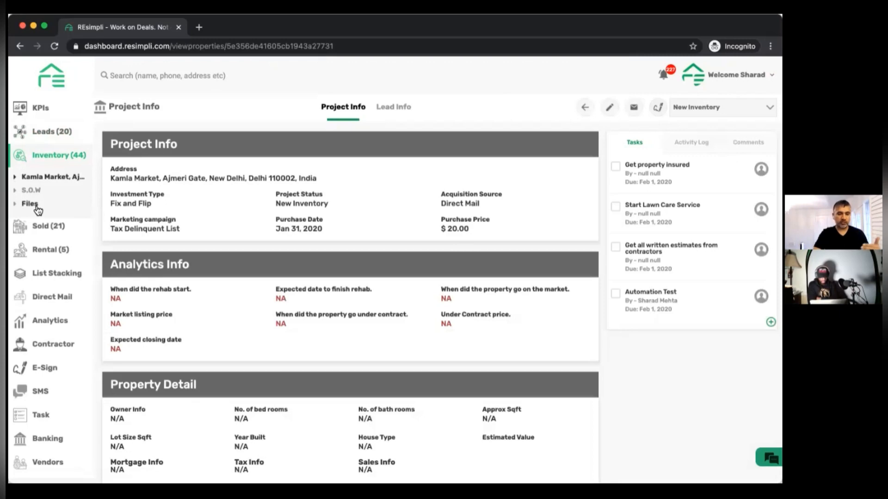
# Return to the leads board and review the details of the first lead under Appointments Set.
pyautogui.click(68, 137)
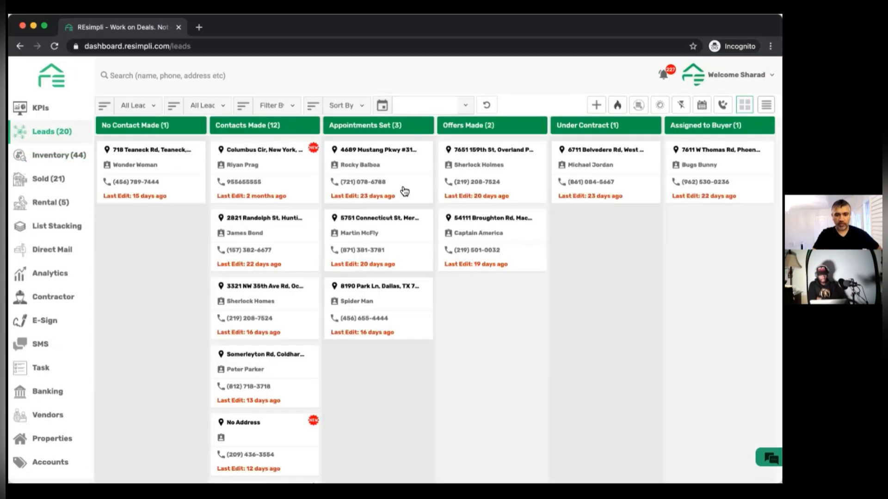
pyautogui.click(412, 187)
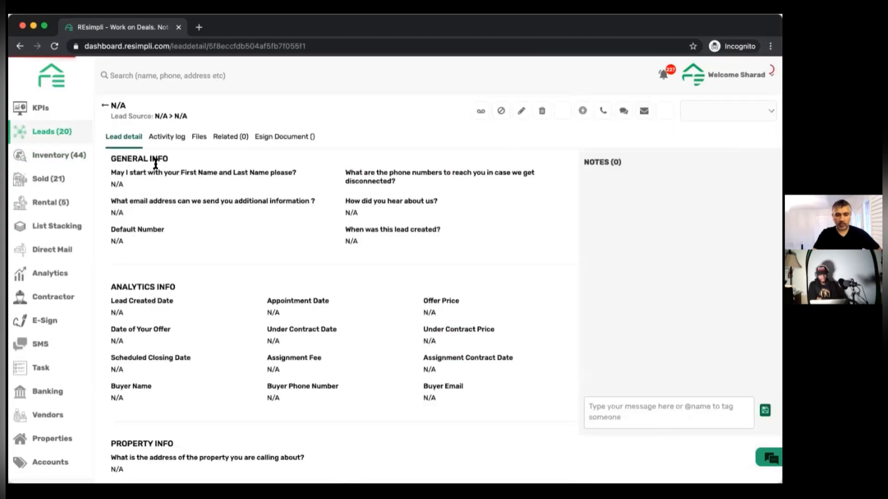
pyautogui.scroll(-3, 332, 231)
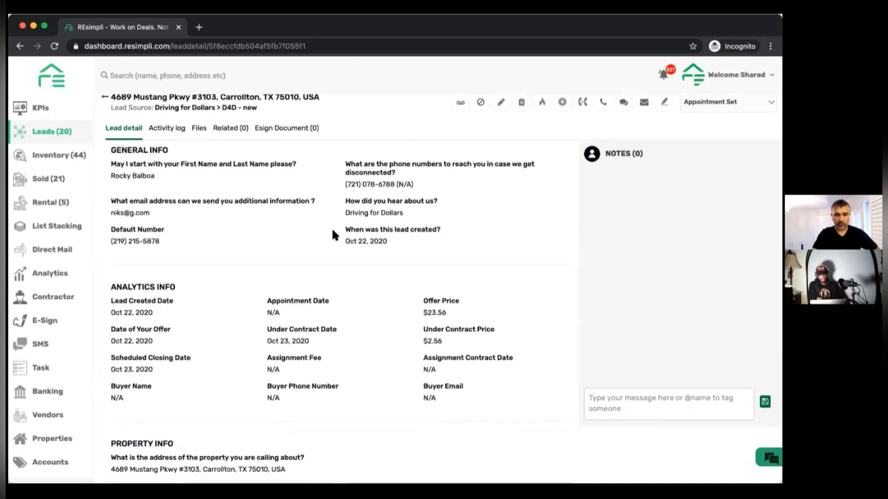
pyautogui.scroll(3, 332, 227)
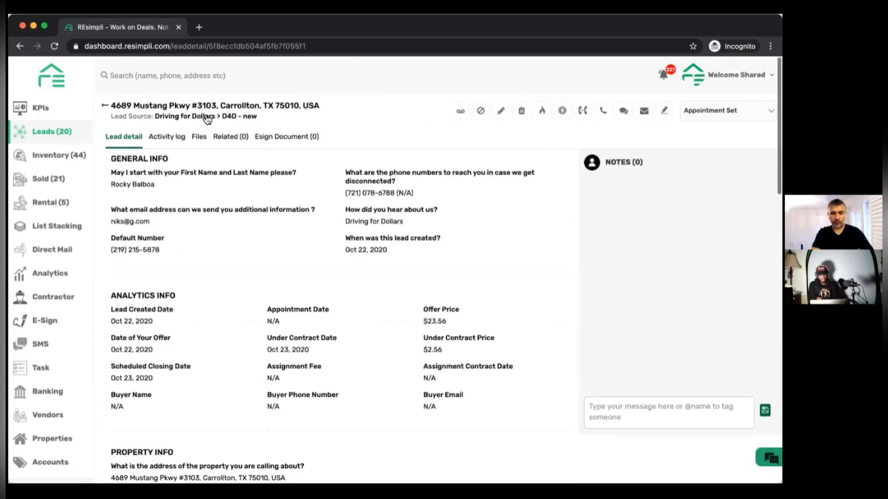
# Post an activity log message on the lead that tags the first listed user and reads "can you please follow up?".
pyautogui.click(172, 137)
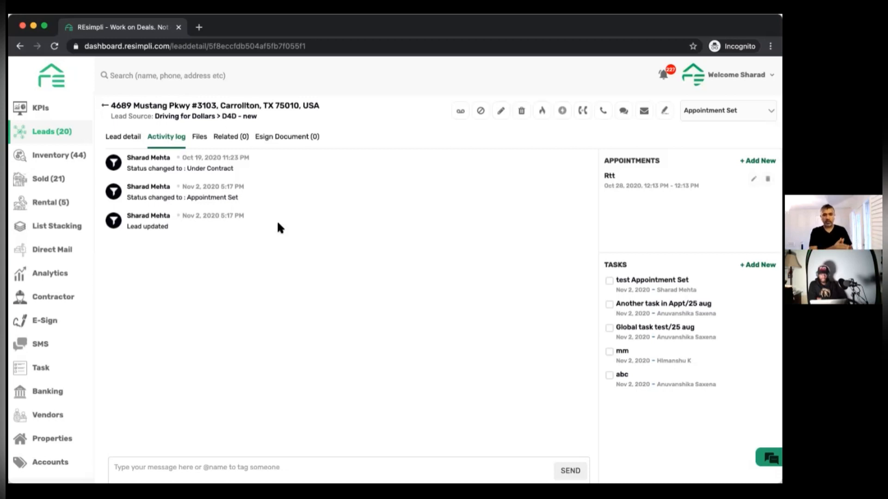
pyautogui.scroll(-1, 240, 354)
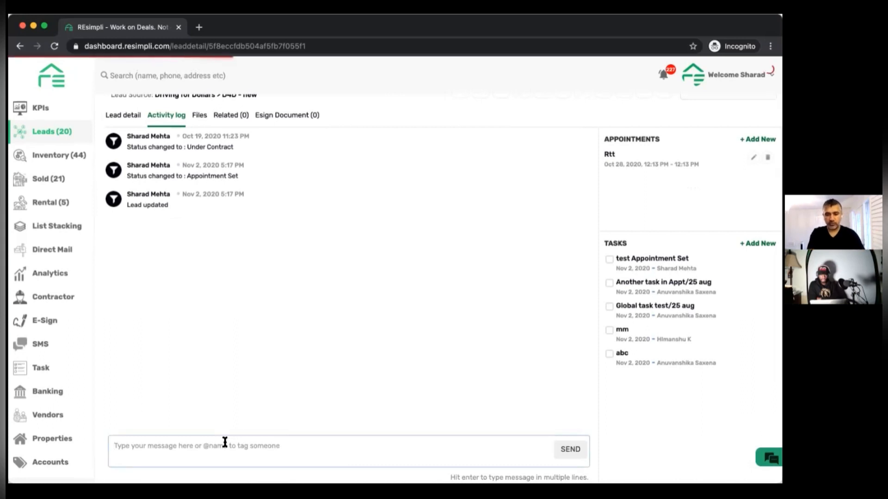
pyautogui.write('@')
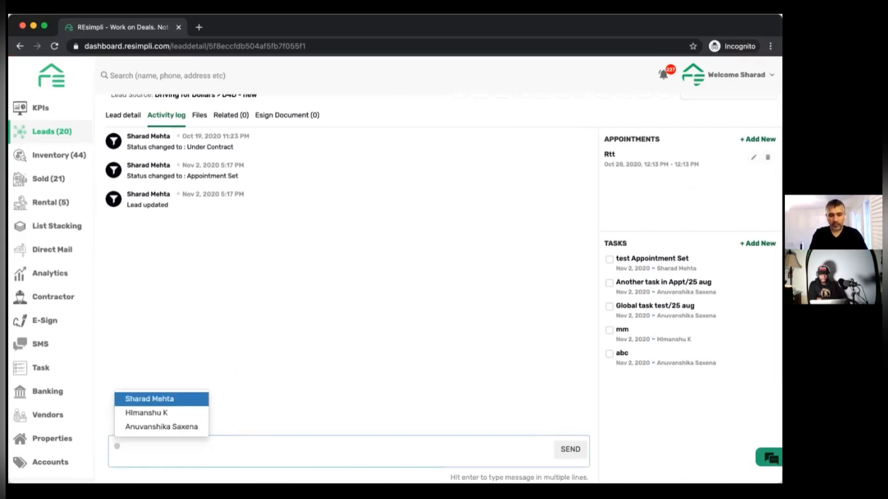
pyautogui.press('BackSpace')
pyautogui.write('@')
pyautogui.press('Return')
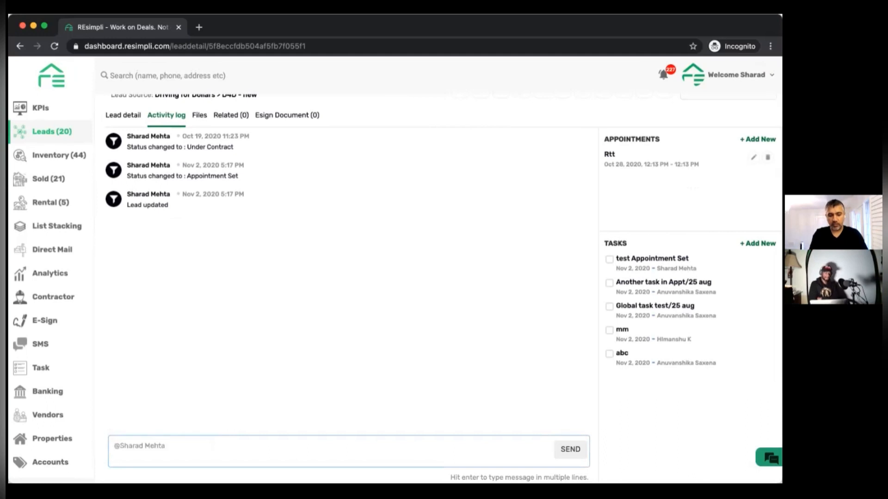
pyautogui.write('can you please')
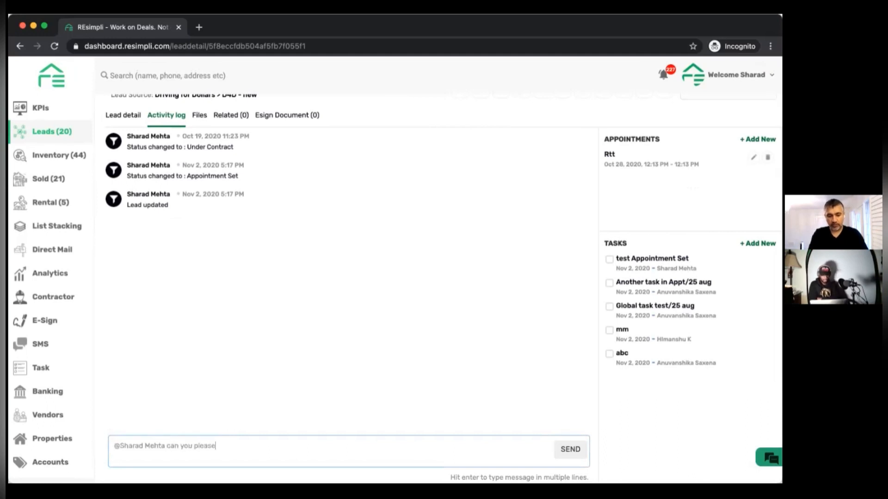
pyautogui.write(' follow u')
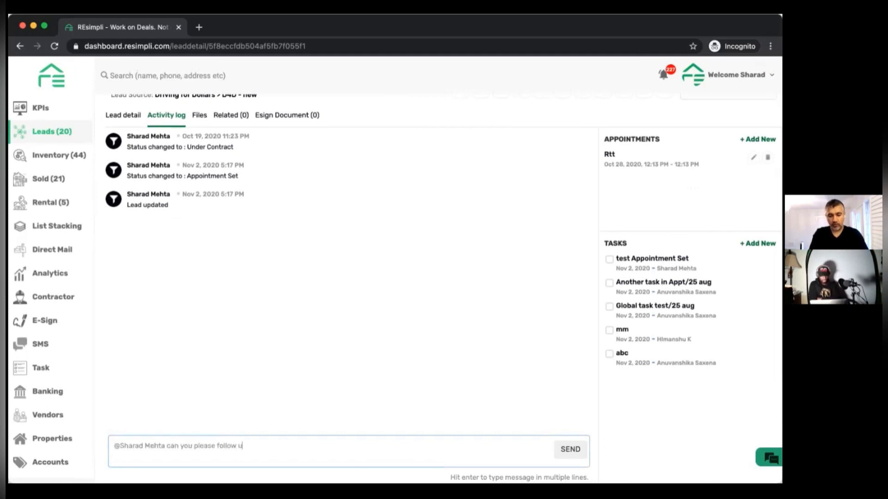
pyautogui.write('p?')
pyautogui.click(574, 449)
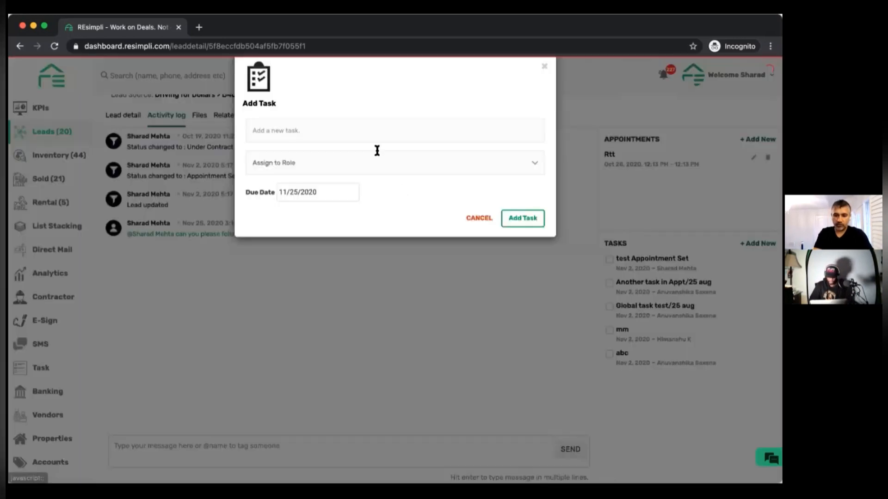
# Draft a lead task "Can you please call this person?" assigned to the account owner, and discard it without adding it.
pyautogui.click(376, 151)
pyautogui.write('Ca')
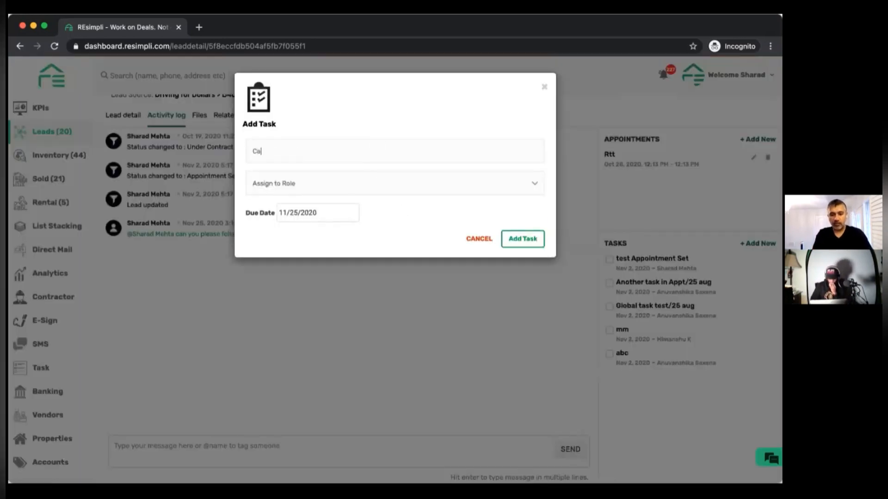
pyautogui.write('n you please call')
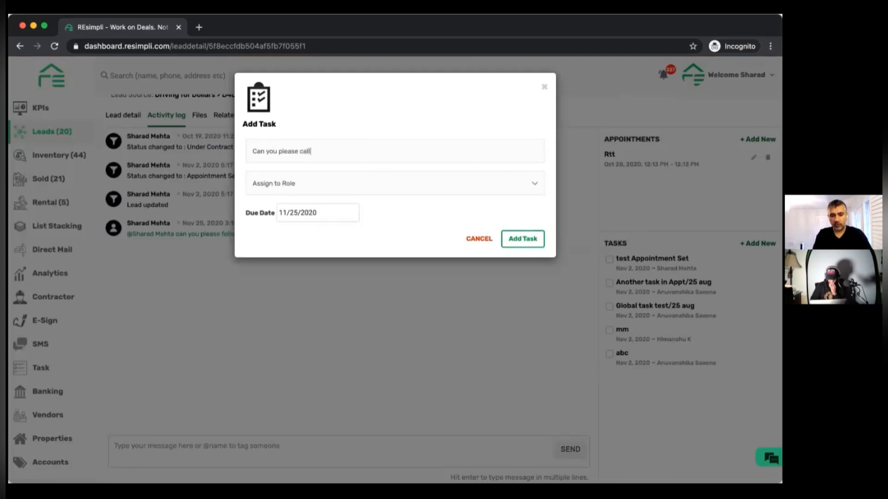
pyautogui.write(' this person?')
pyautogui.click(350, 178)
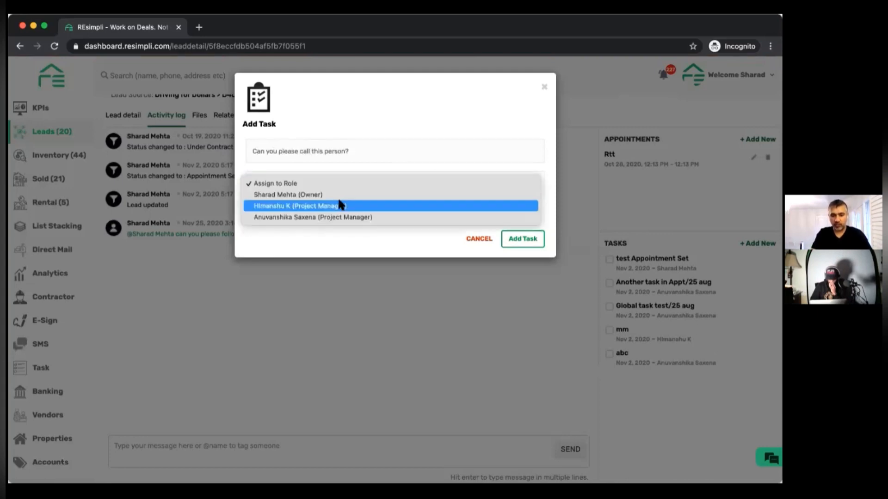
pyautogui.click(339, 206)
pyautogui.click(329, 186)
pyautogui.click(317, 172)
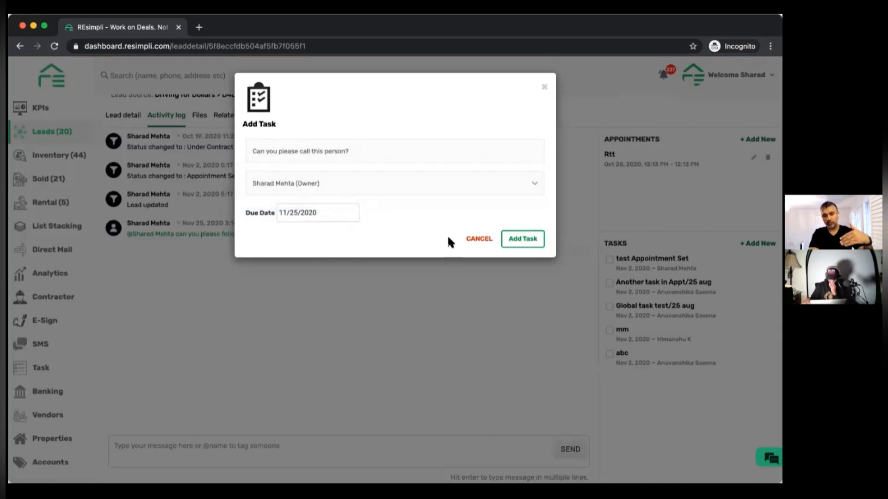
pyautogui.click(476, 239)
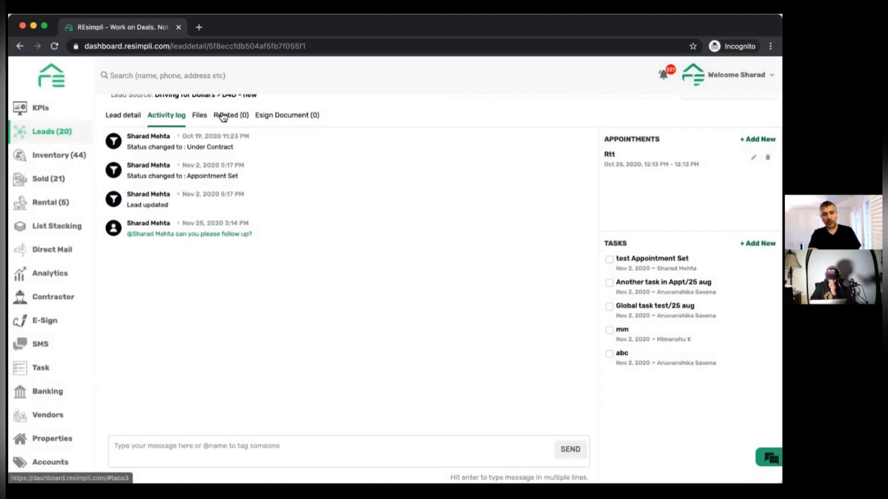
# View the lead's files area and open the account's web form for creating leads.
pyautogui.click(197, 115)
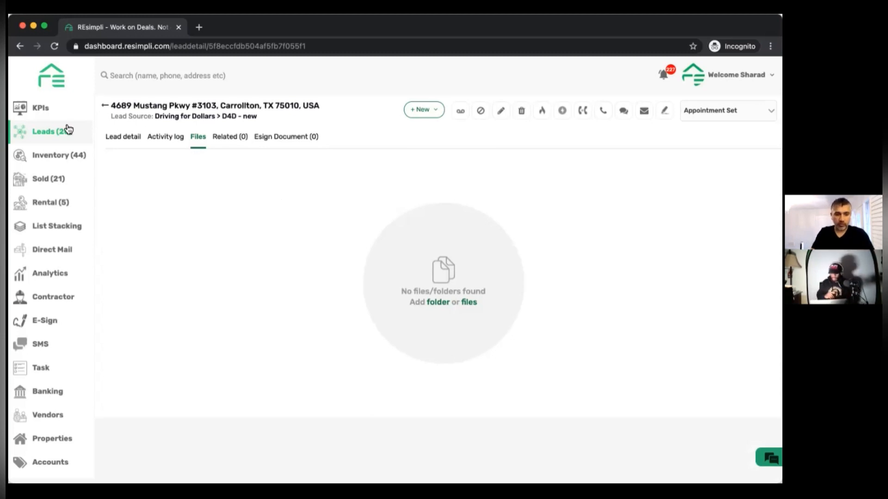
pyautogui.click(110, 115)
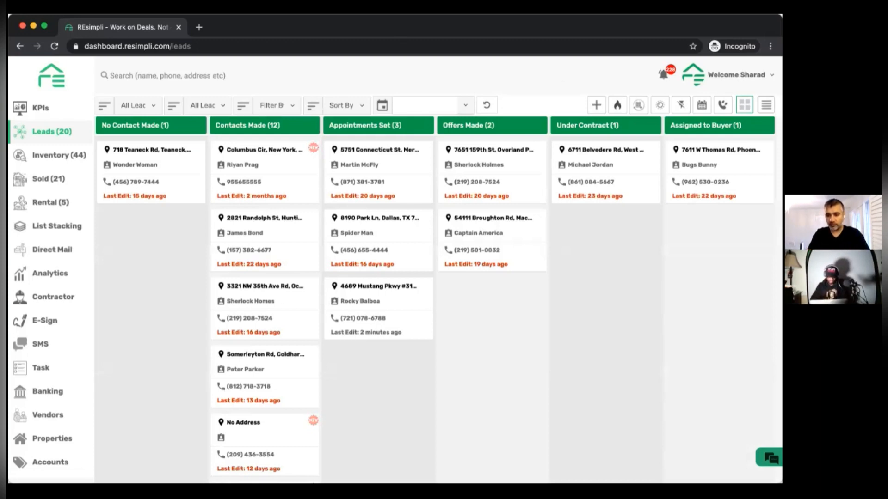
pyautogui.click(736, 75)
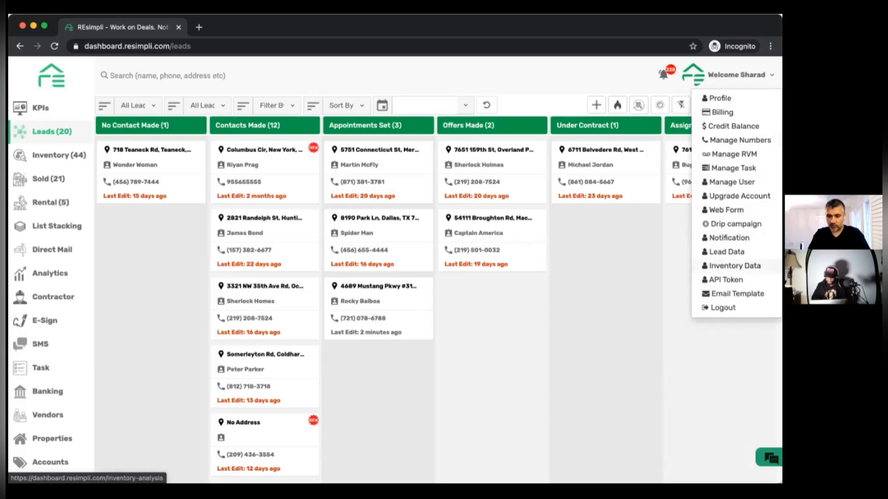
pyautogui.click(725, 210)
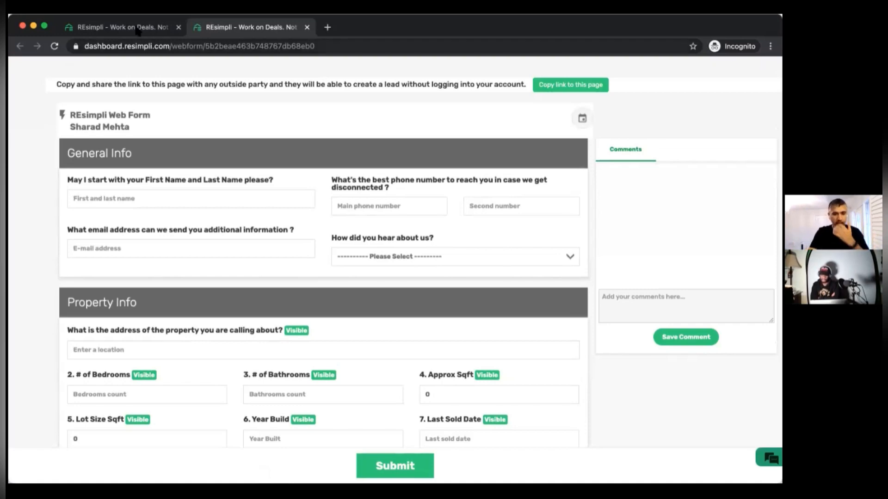
# Copy the phone number of the first lead under Offers Made and view that lead's activity log.
pyautogui.click(118, 27)
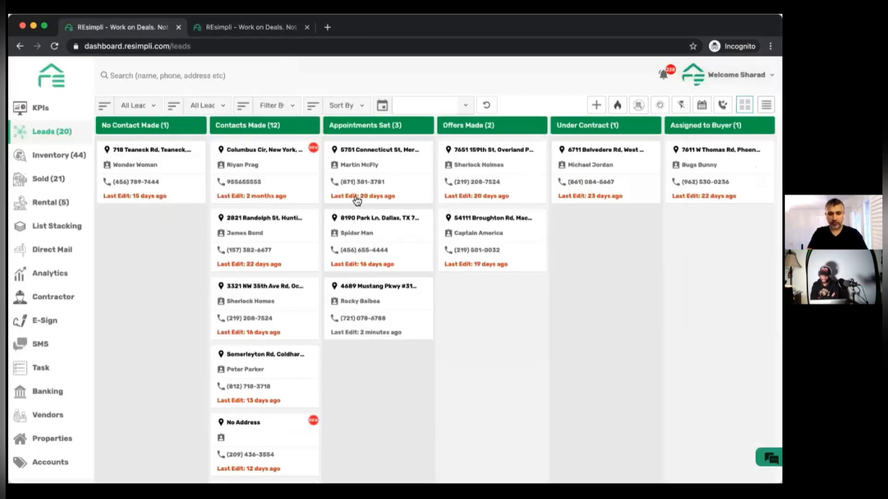
pyautogui.click(442, 191)
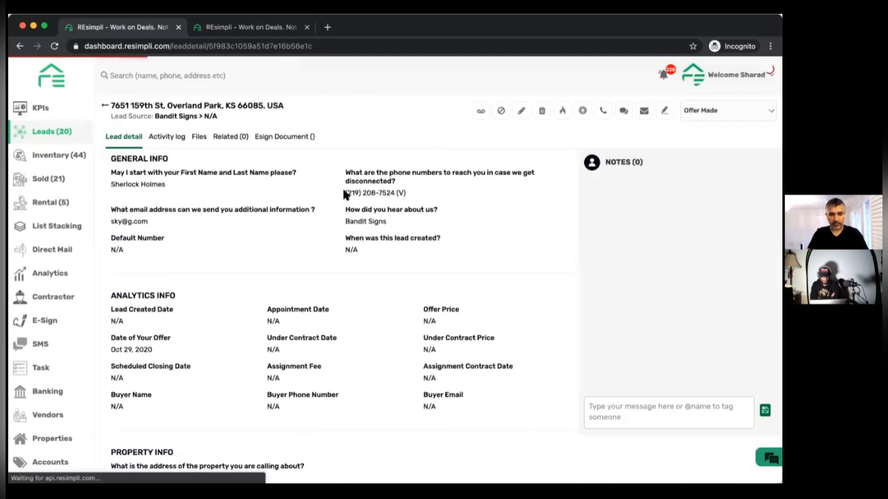
pyautogui.moveTo(345, 192); pyautogui.dragTo(393, 193)
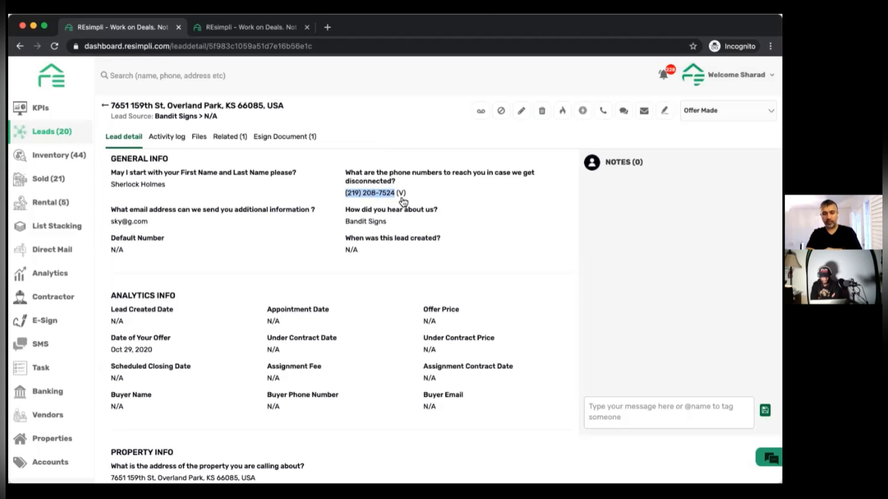
pyautogui.moveTo(402, 200)
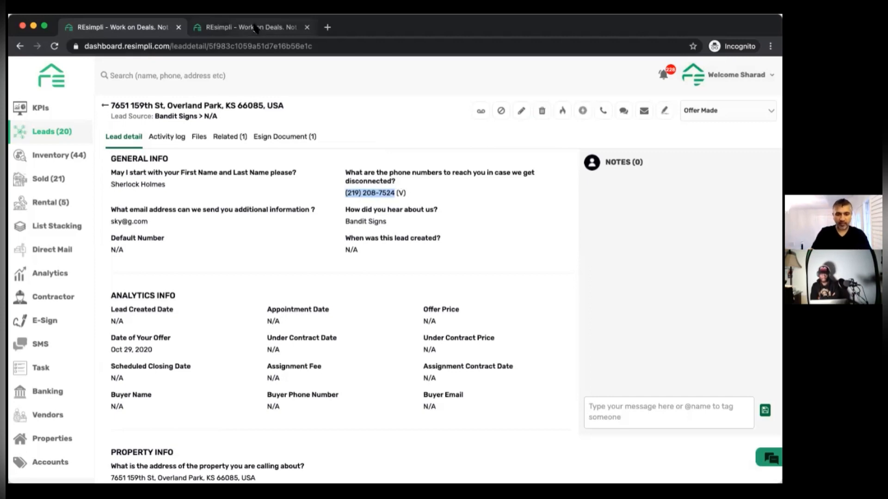
pyautogui.click(167, 137)
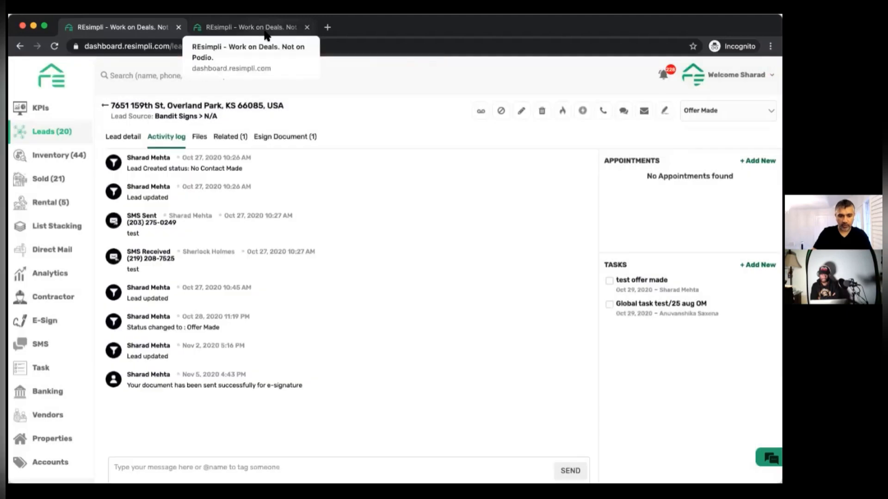
# Enter the copied phone number as the web form's main phone number so the existing lead's data loads.
pyautogui.click(265, 29)
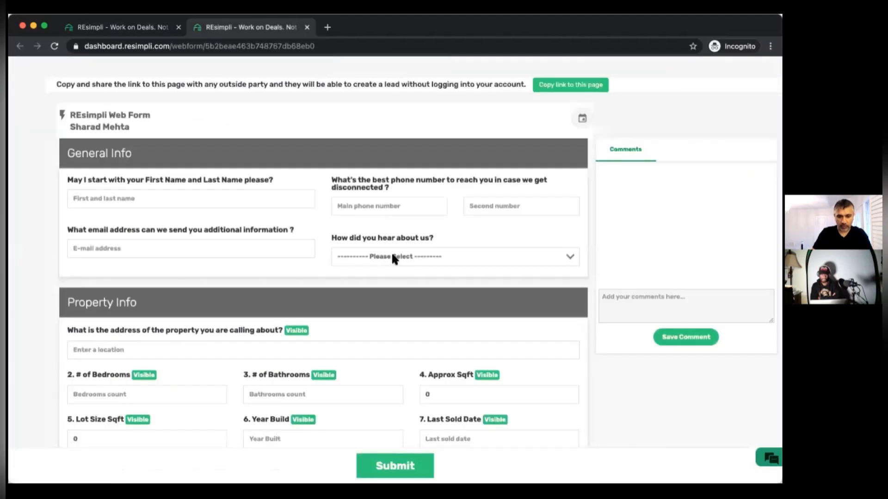
pyautogui.click(361, 207)
pyautogui.press('super+v')
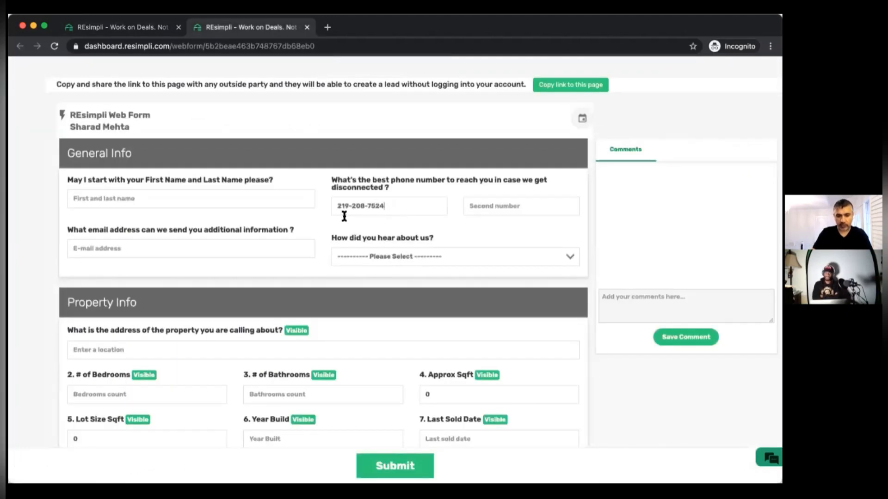
pyautogui.click(321, 221)
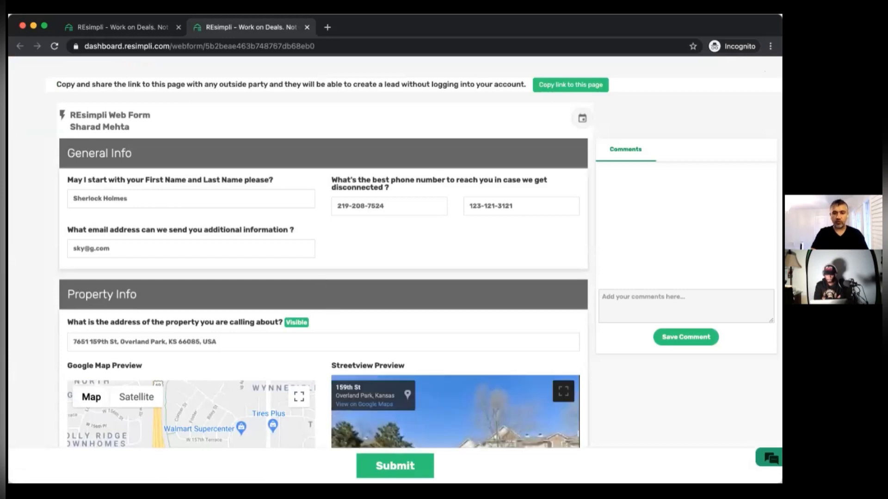
# Review the web form's general, property, motivation and price questions for the loaded lead, and close the form.
pyautogui.click(139, 27)
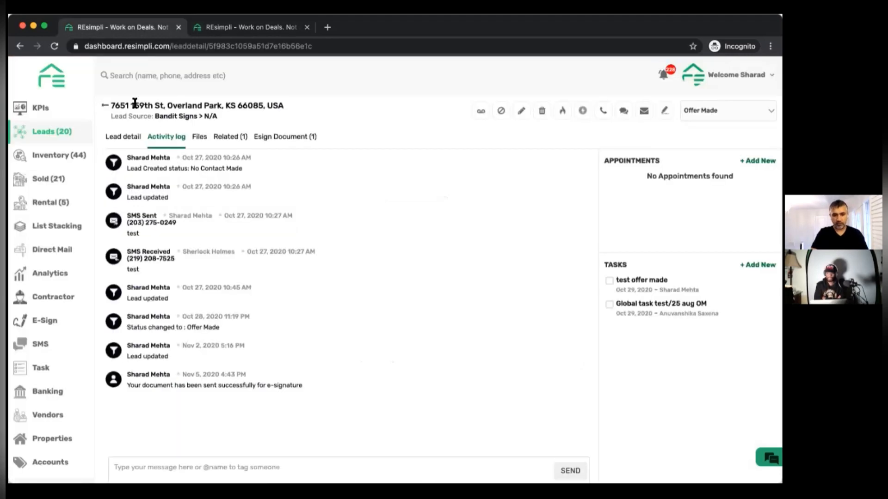
pyautogui.click(220, 29)
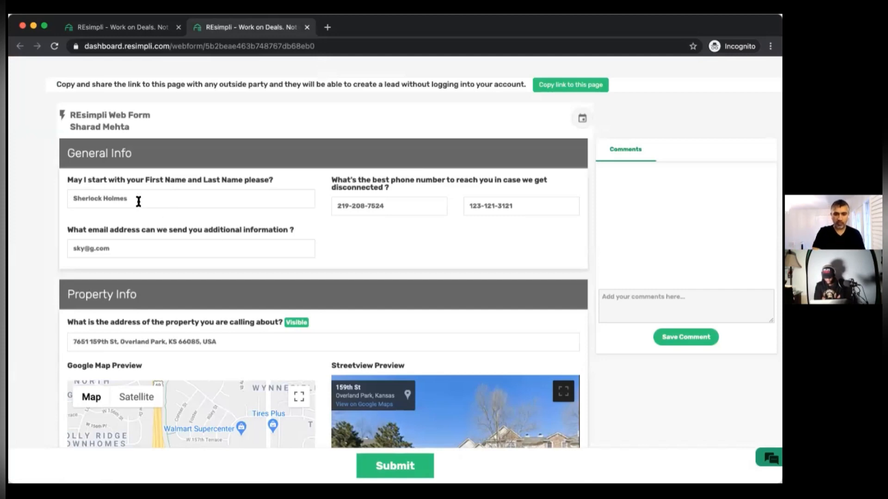
pyautogui.scroll(-3, 134, 199)
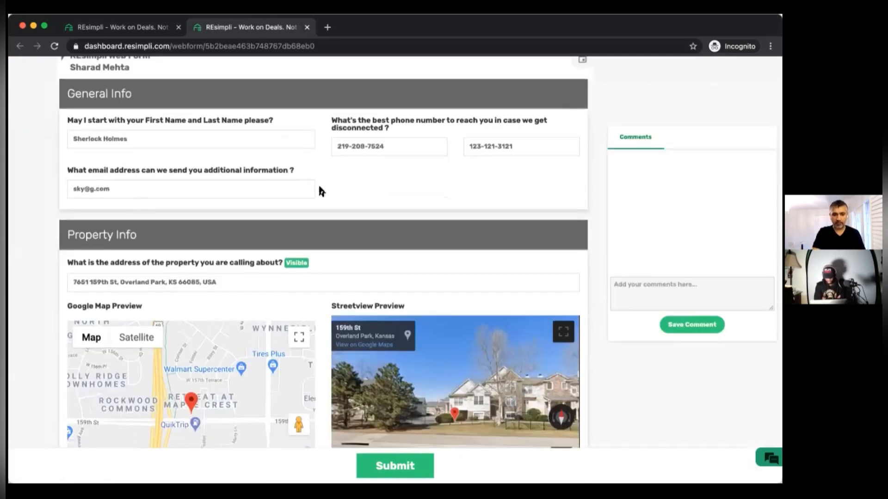
pyautogui.scroll(-9, 322, 189)
pyautogui.scroll(-2, 318, 185)
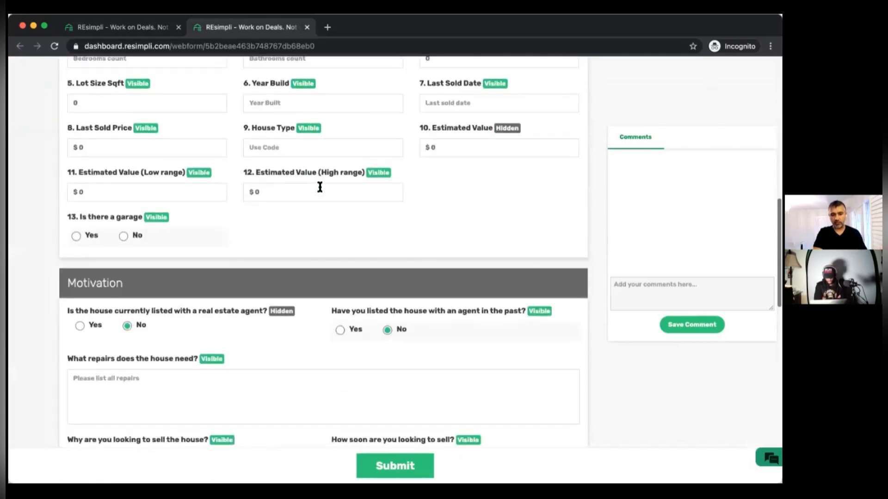
pyautogui.scroll(10, 318, 185)
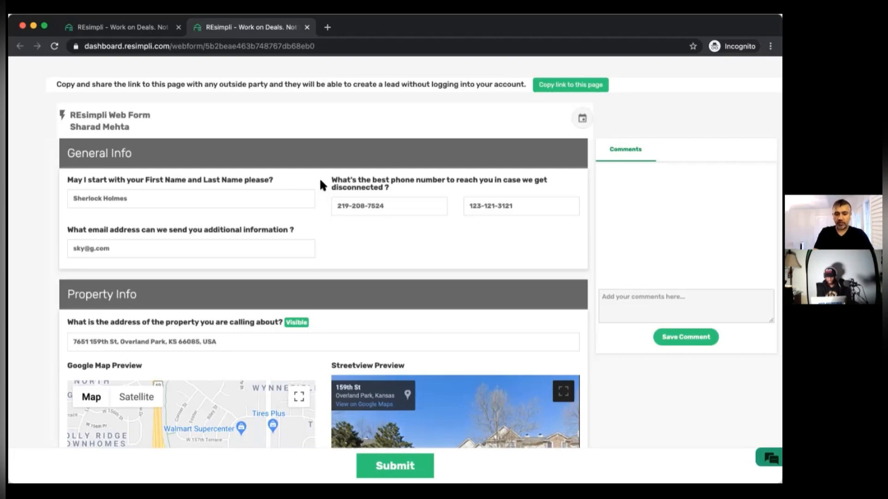
pyautogui.scroll(-10, 322, 185)
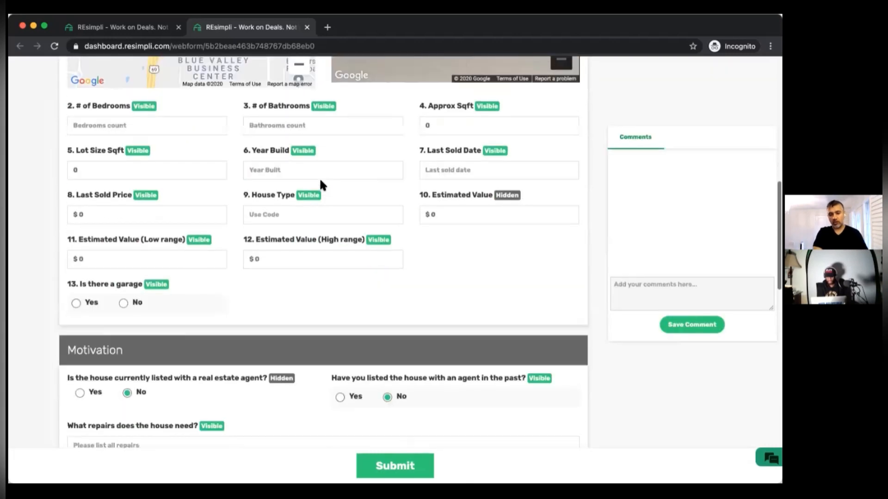
pyautogui.scroll(-4, 322, 185)
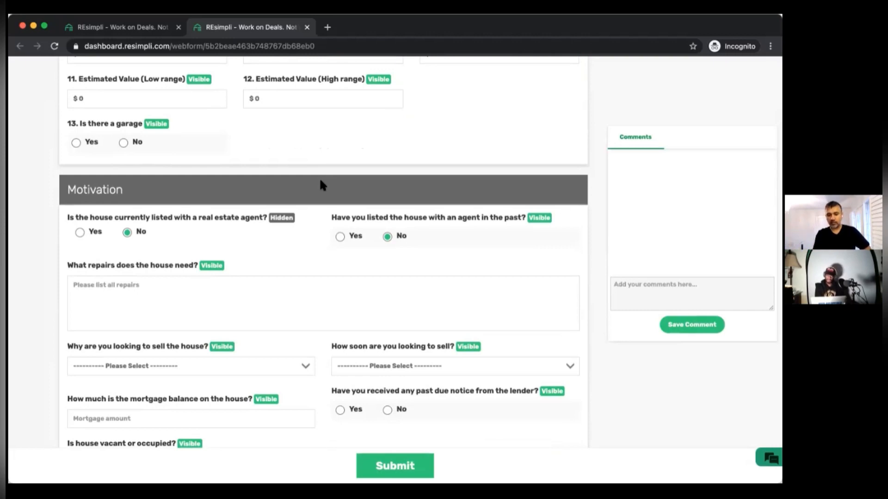
pyautogui.scroll(-5, 322, 185)
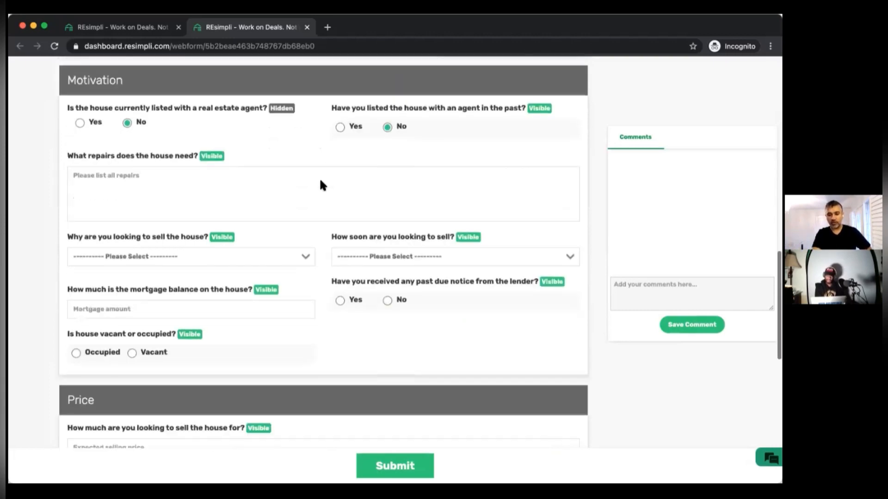
pyautogui.scroll(3, 322, 184)
pyautogui.scroll(10, 322, 185)
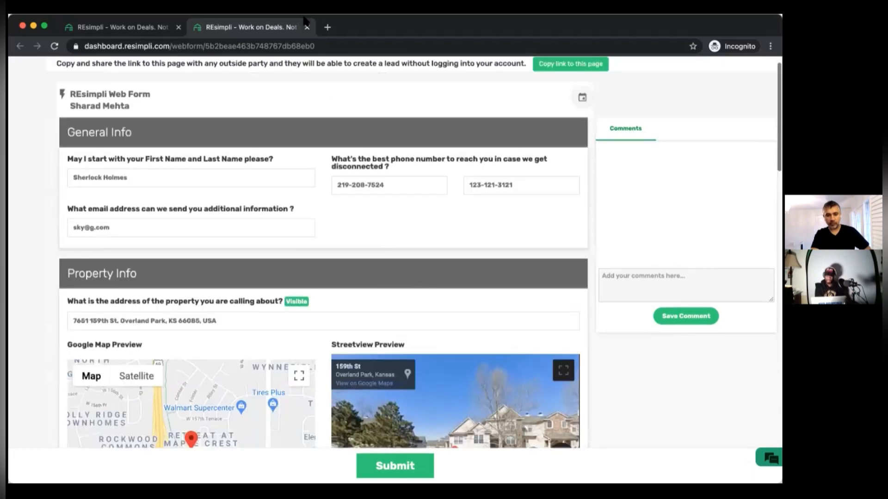
pyautogui.click(307, 28)
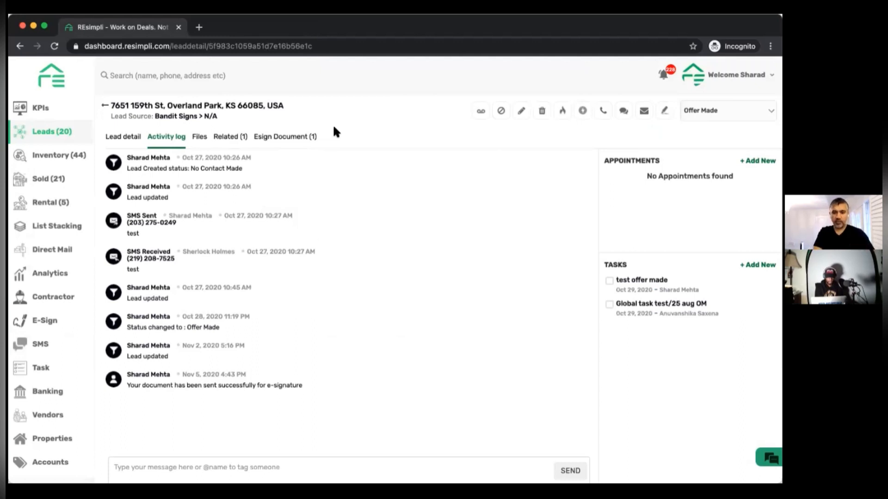
# View the leads board, and look through the property addresses in the list stacking manager.
pyautogui.click(53, 133)
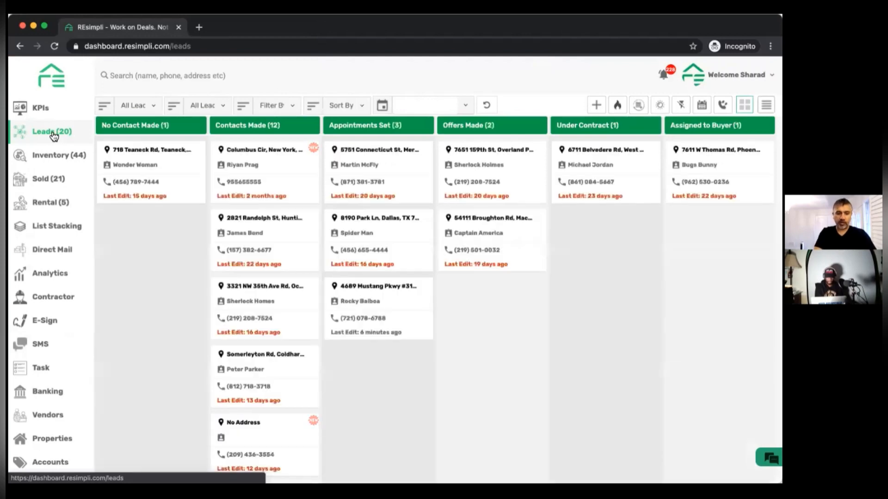
pyautogui.click(48, 227)
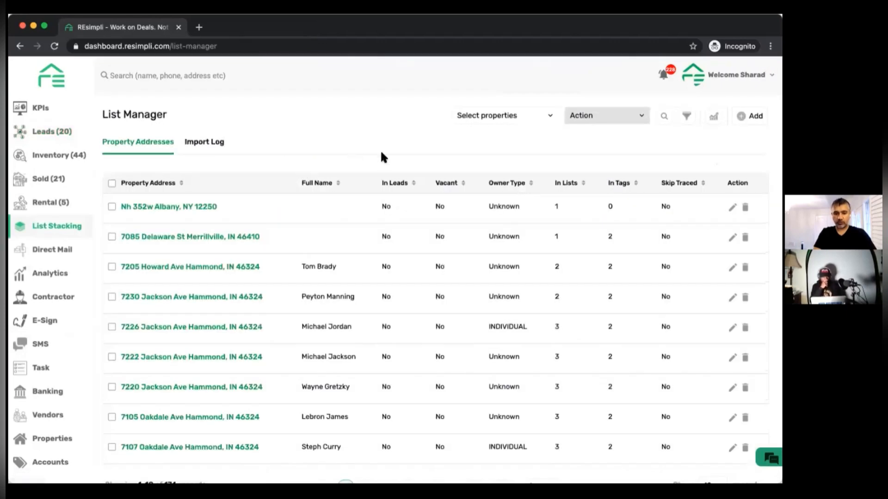
pyautogui.scroll(-2, 382, 157)
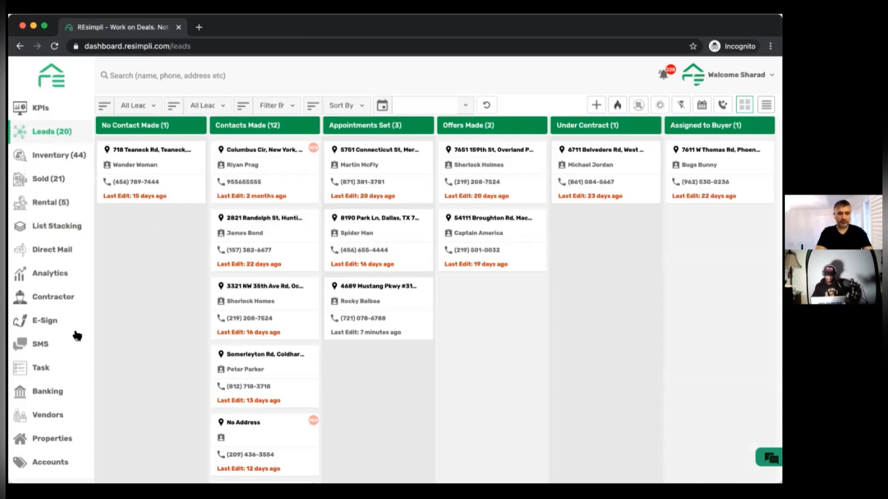
# Rename the SMS contact group "Unknown" as "Cash Buyers".
pyautogui.click(50, 346)
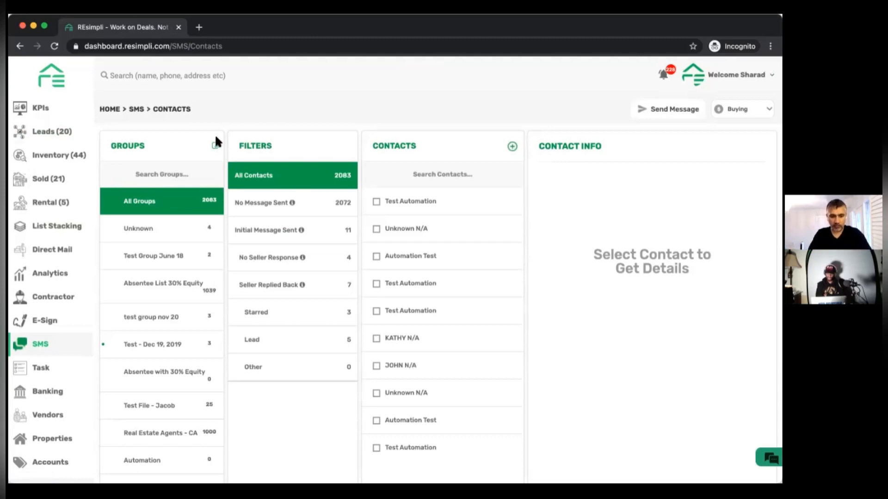
pyautogui.click(216, 146)
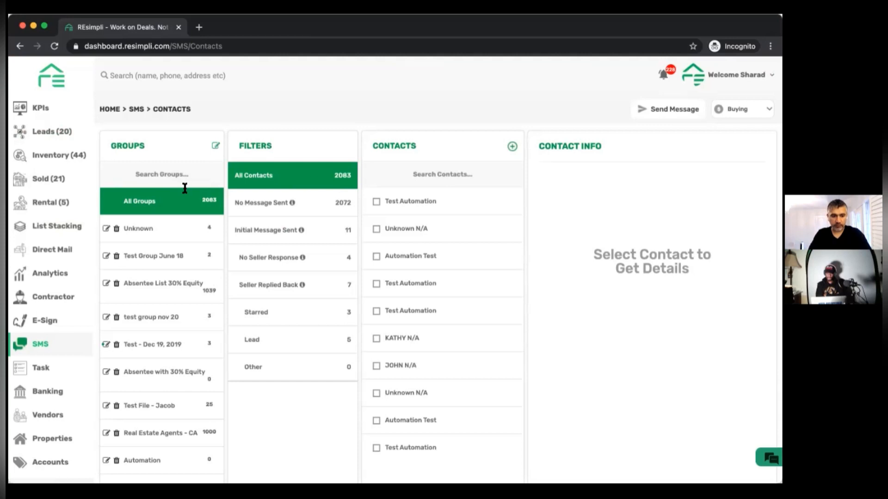
pyautogui.click(107, 229)
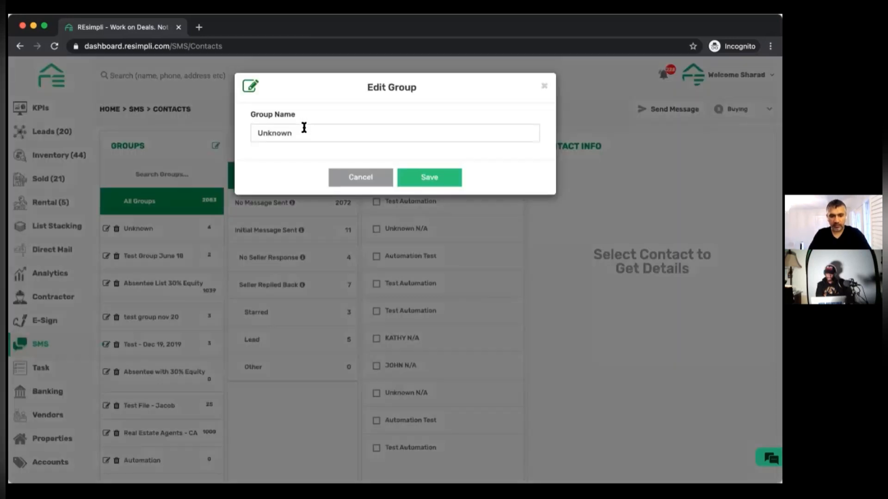
pyautogui.doubleClick(314, 135)
pyautogui.write('Cash Buyers')
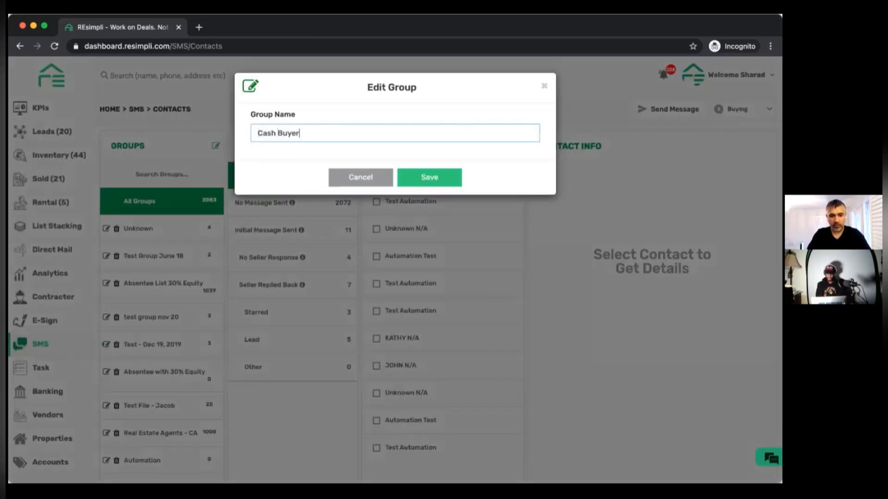
pyautogui.click(426, 182)
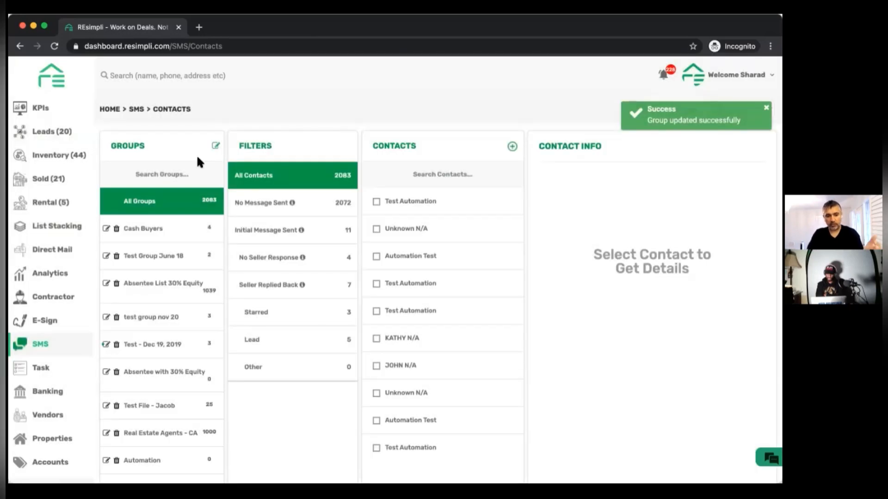
# Select all four contacts in the Cash Buyers group and start a bulk message to them.
pyautogui.click(172, 229)
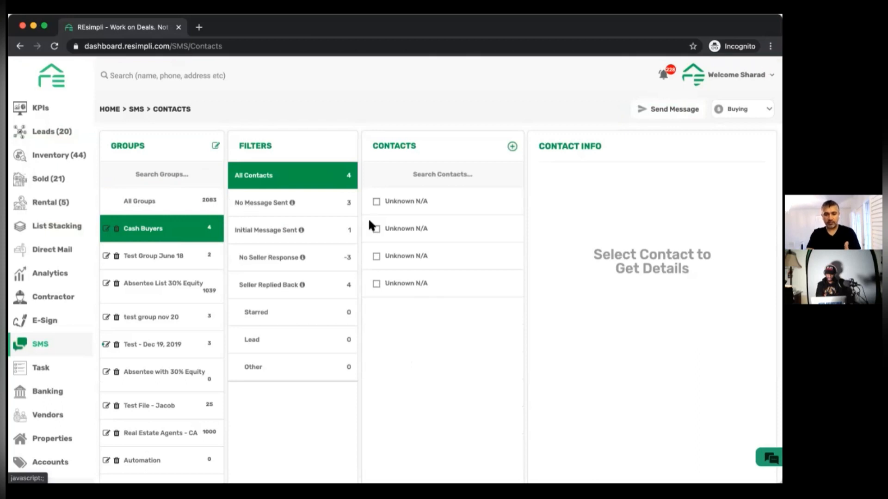
pyautogui.click(375, 203)
pyautogui.click(376, 230)
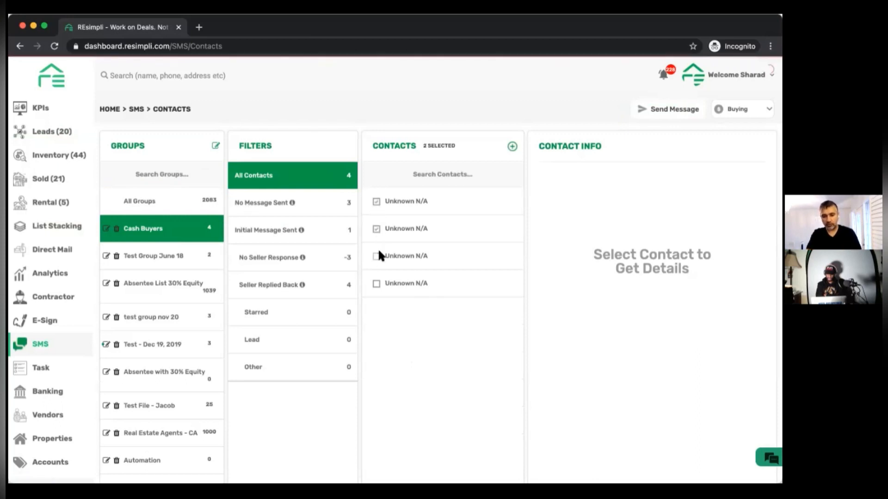
pyautogui.click(376, 256)
pyautogui.click(376, 283)
pyautogui.click(671, 110)
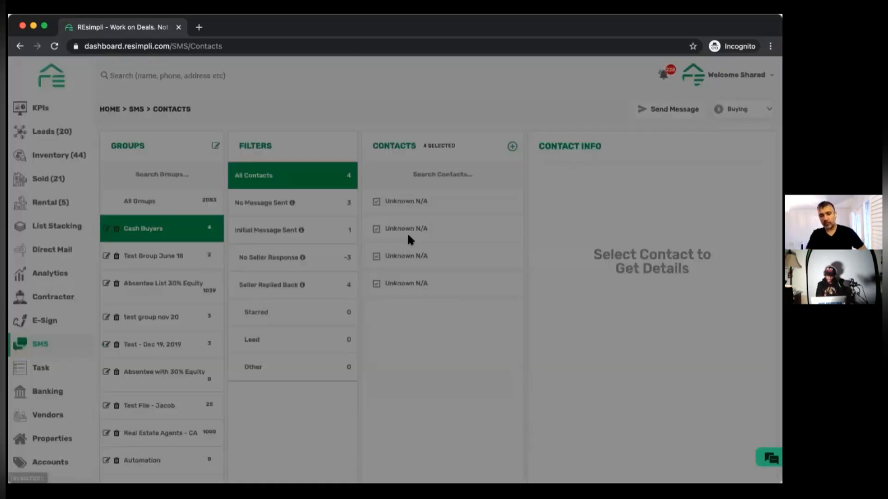
pyautogui.click(350, 320)
pyautogui.write('Hi @')
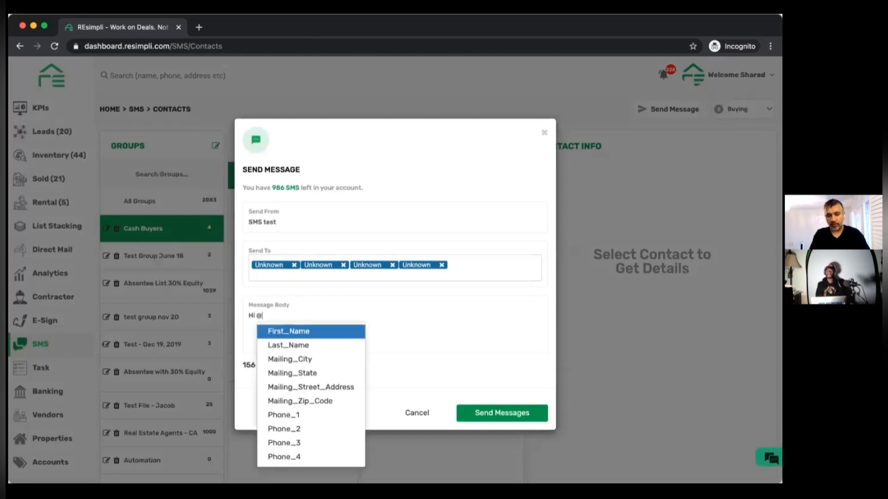
pyautogui.press('Return')
pyautogui.write(', ')
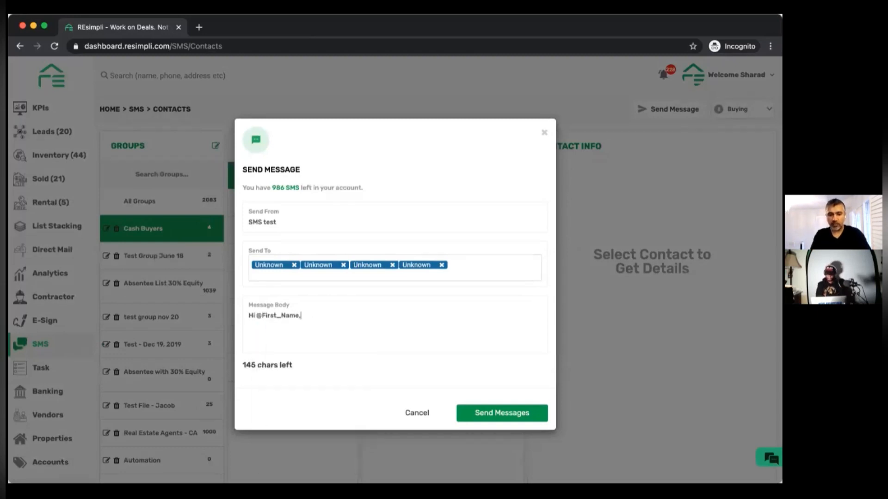
pyautogui.write('we ha')
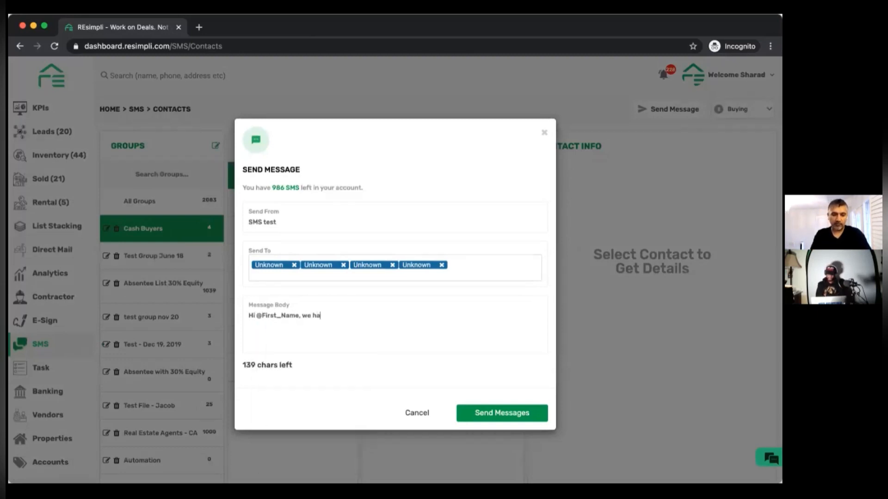
pyautogui.write('ve this property for')
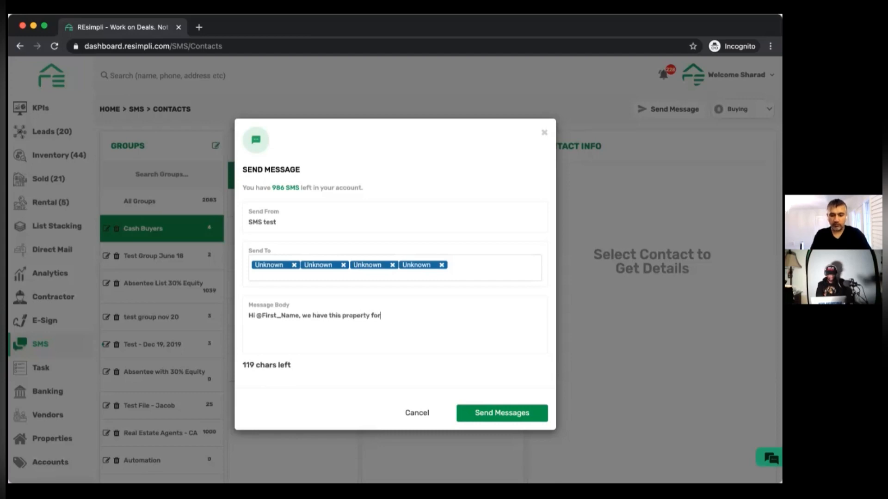
pyautogui.write(' sale at @pr')
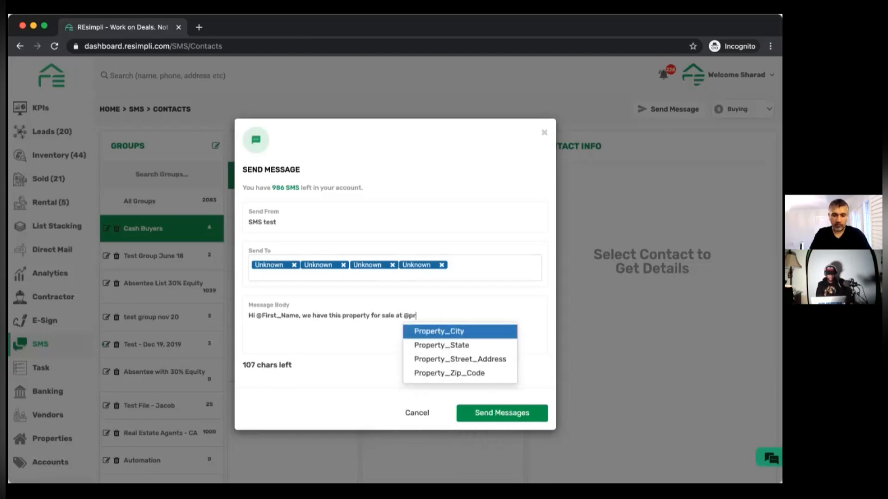
pyautogui.press('Down')
pyautogui.write('r')
pyautogui.press('Down')
pyautogui.press('Return')
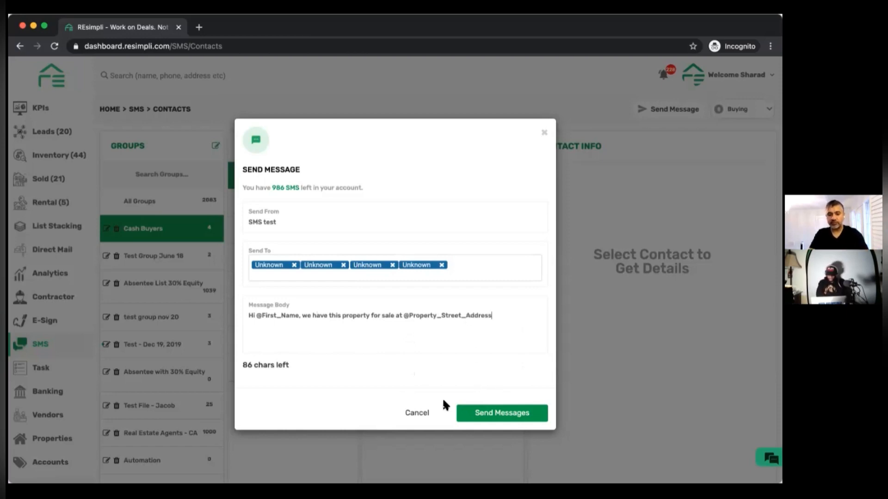
pyautogui.click(411, 416)
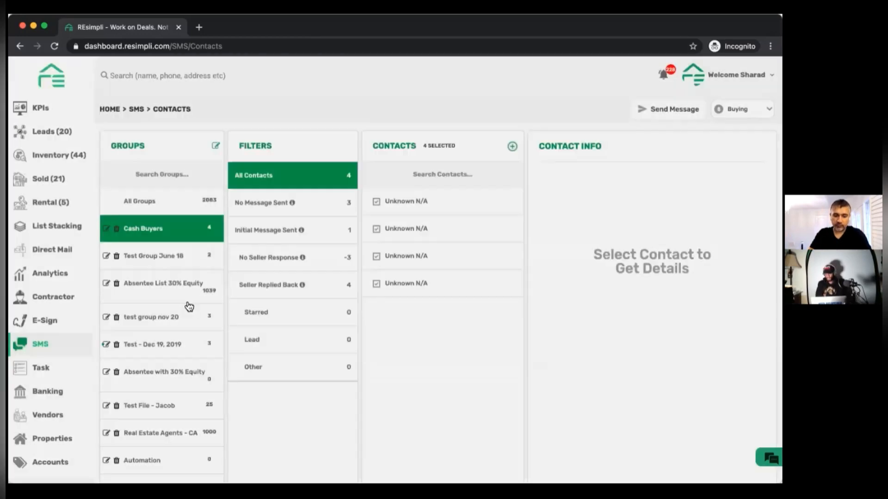
# View the Cash Buyers contacts filtered by No Message Sent and by No Seller Response, and return to All Groups.
pyautogui.scroll(-10, 188, 305)
pyautogui.scroll(10, 189, 306)
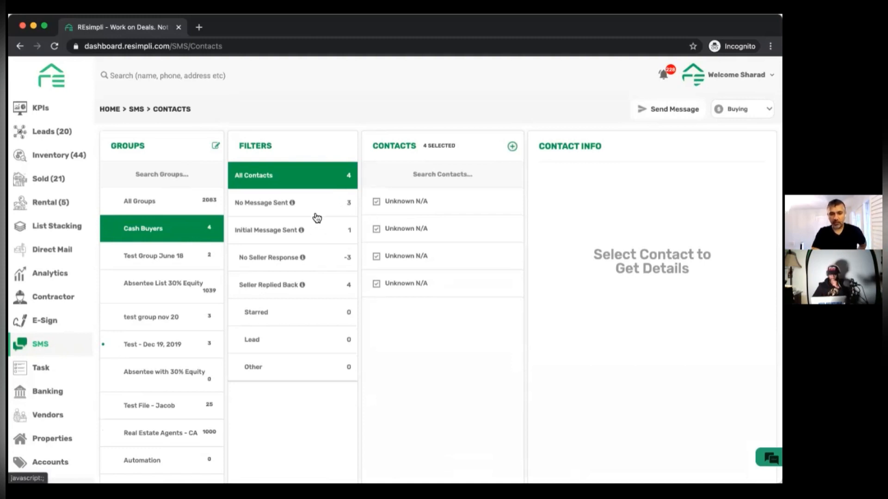
pyautogui.click(316, 208)
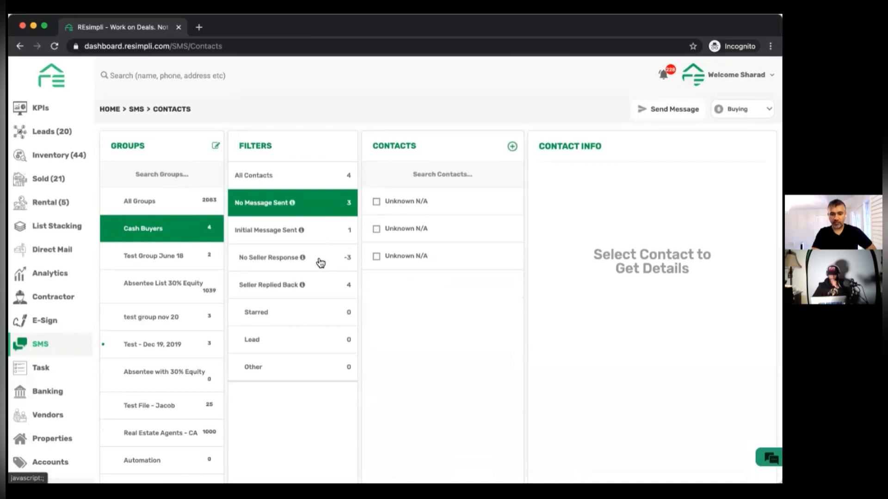
pyautogui.click(320, 262)
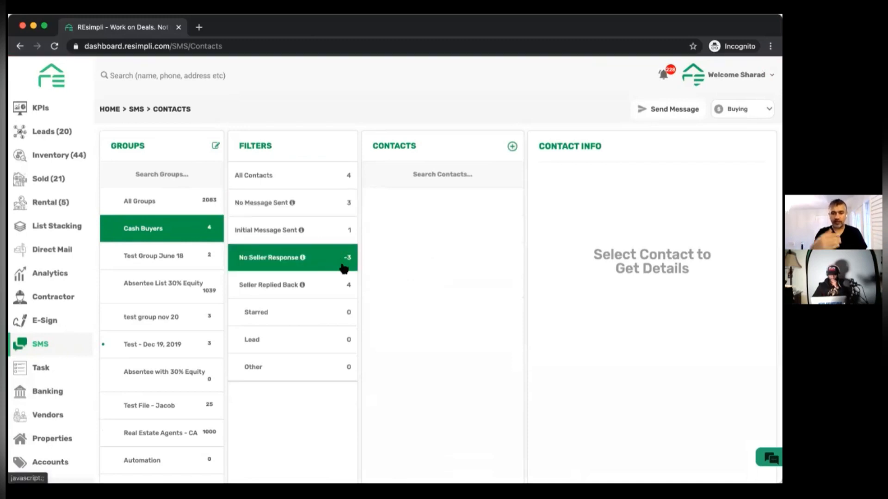
pyautogui.click(148, 206)
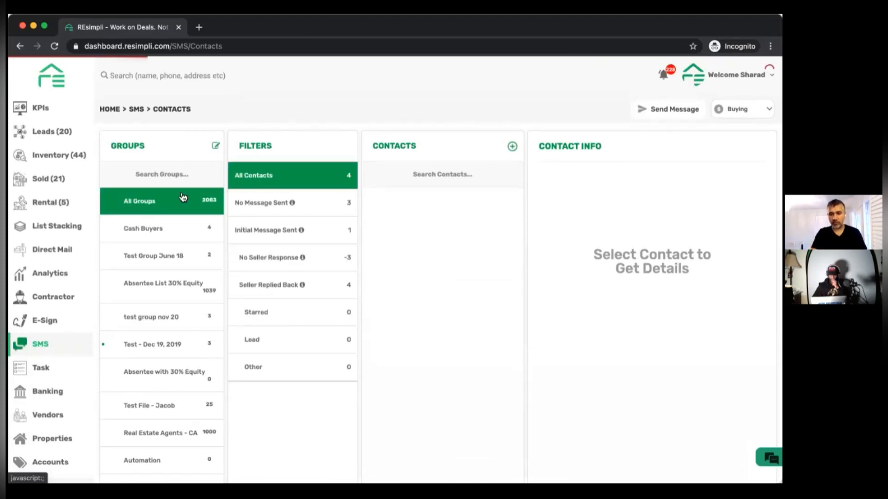
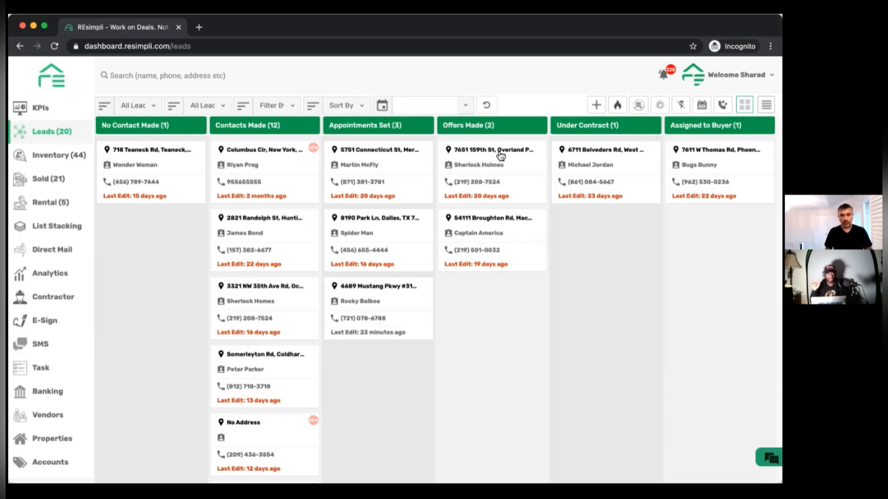
# View the marketing analytics for this year and expand the Direct Mail row into its individual lists.
pyautogui.click(56, 277)
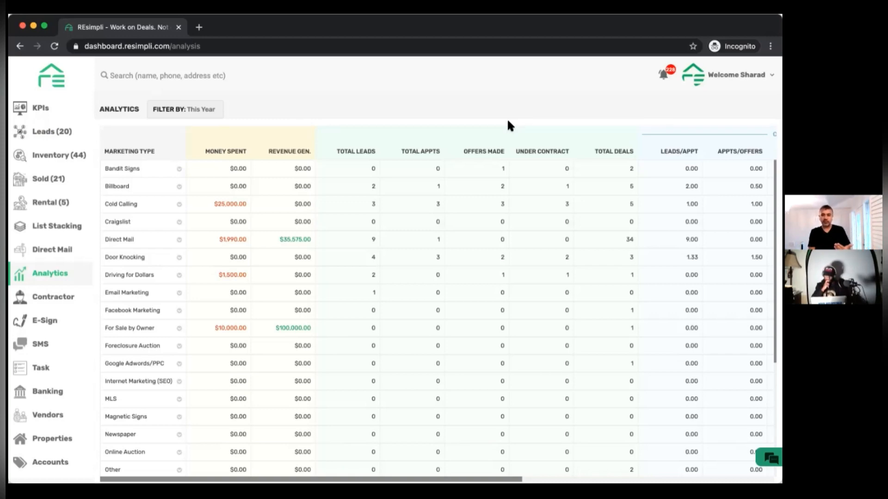
pyautogui.click(180, 240)
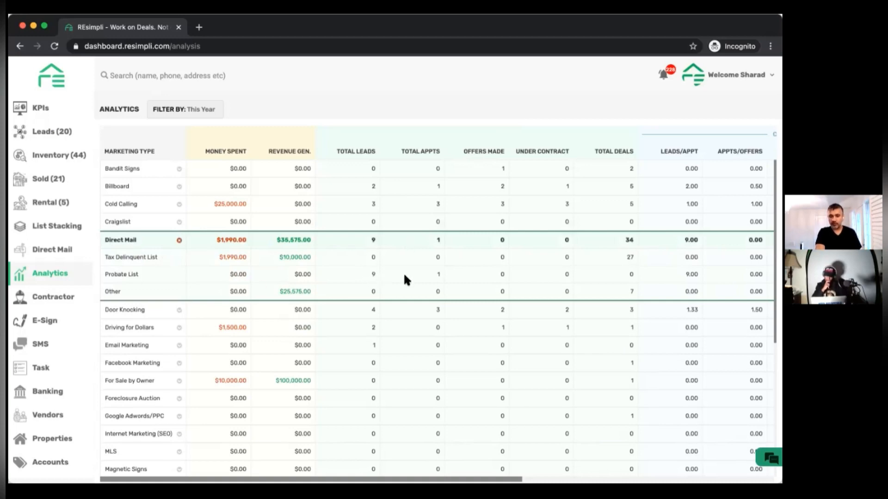
# Review the Conversion KPIs and Marketing Financials columns for each marketing type, and collapse the Direct Mail row.
pyautogui.hscroll(3, 440, 273)
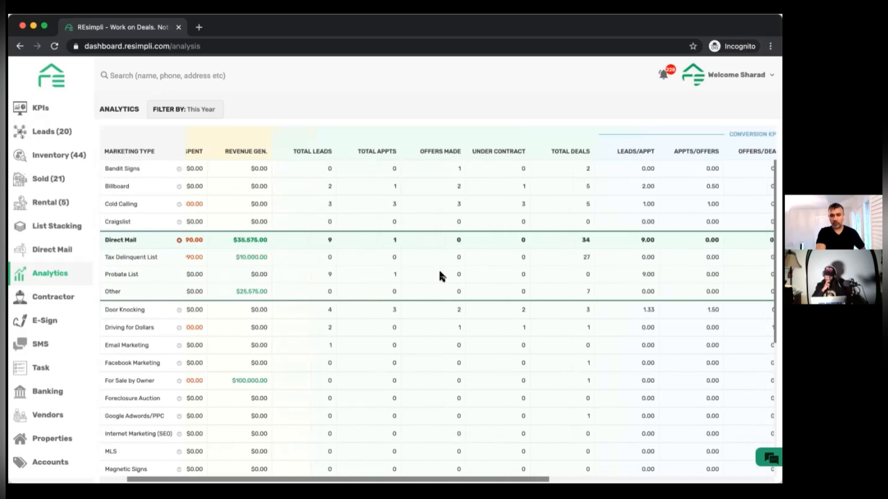
pyautogui.hscroll(10, 446, 276)
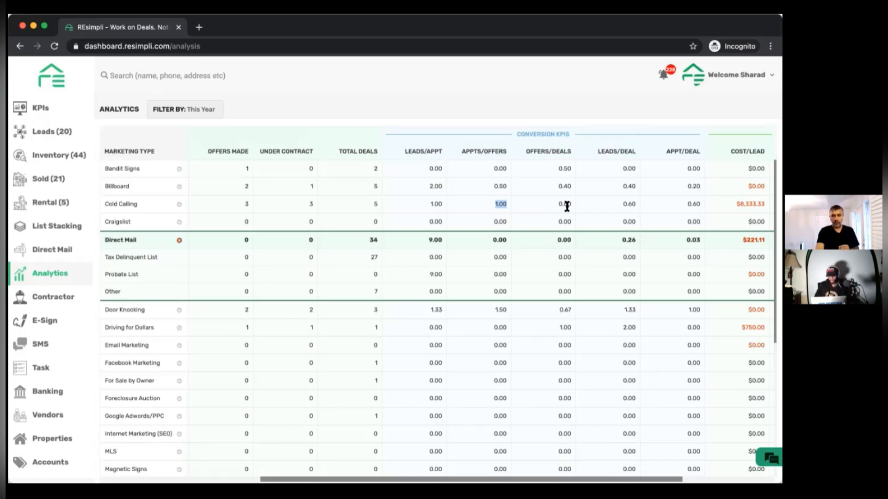
pyautogui.hscroll(5, 569, 206)
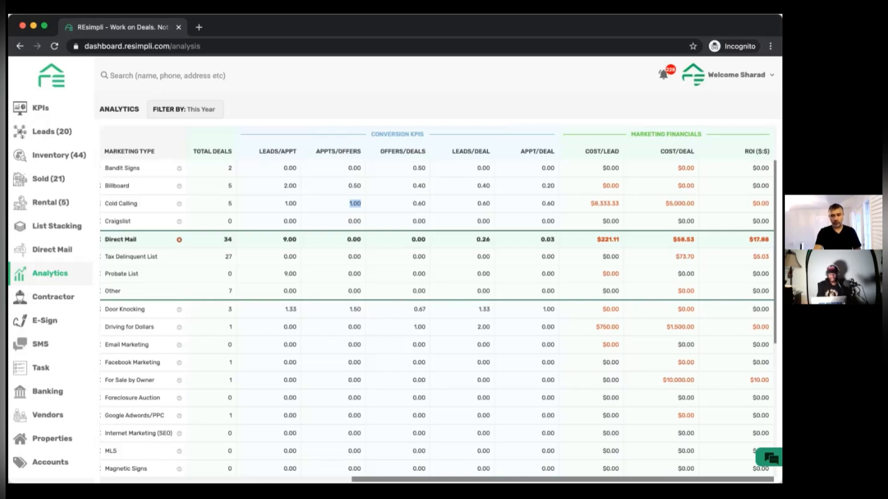
pyautogui.click(180, 239)
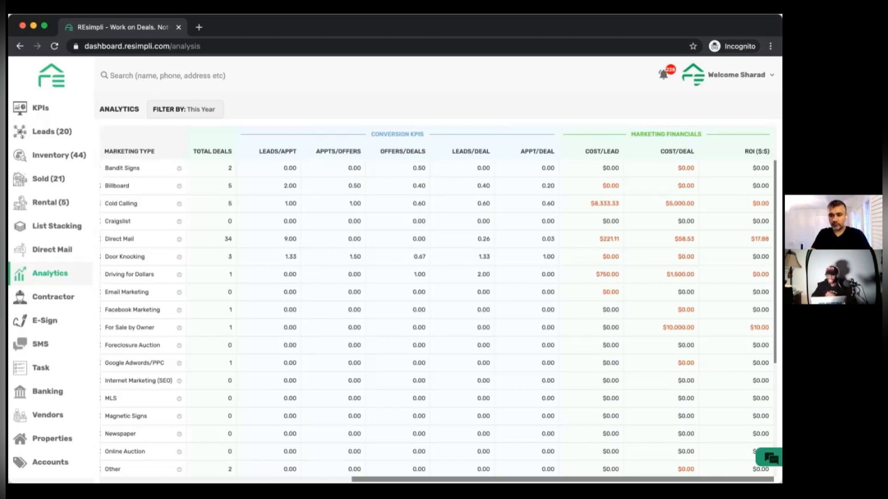
# Open the "Sept 22 - test flow" call flow for editing from the number management settings.
pyautogui.click(739, 75)
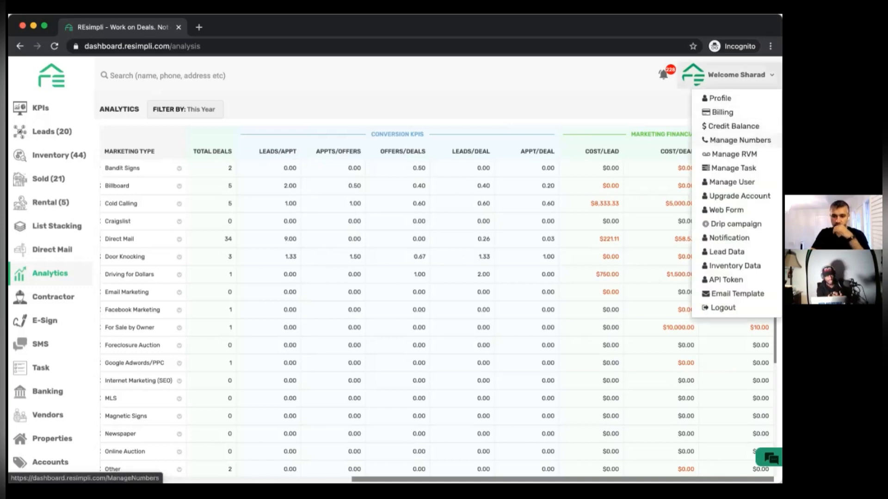
pyautogui.click(739, 140)
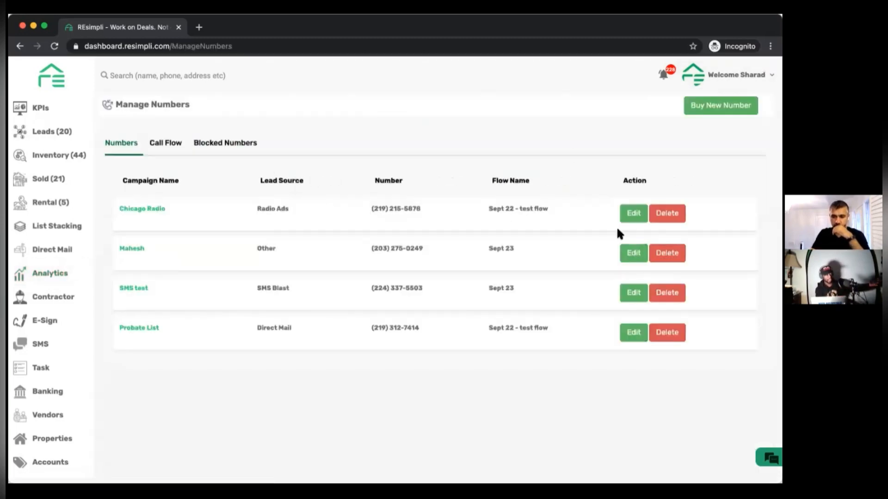
pyautogui.click(165, 143)
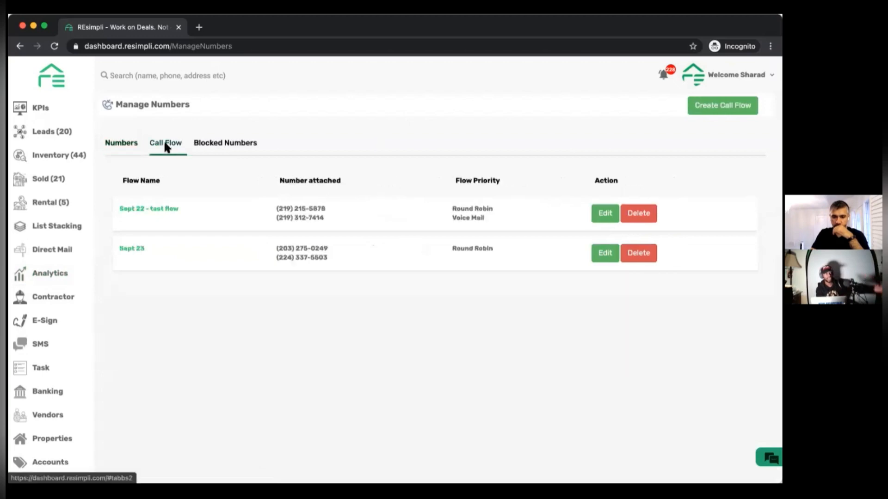
pyautogui.click(604, 214)
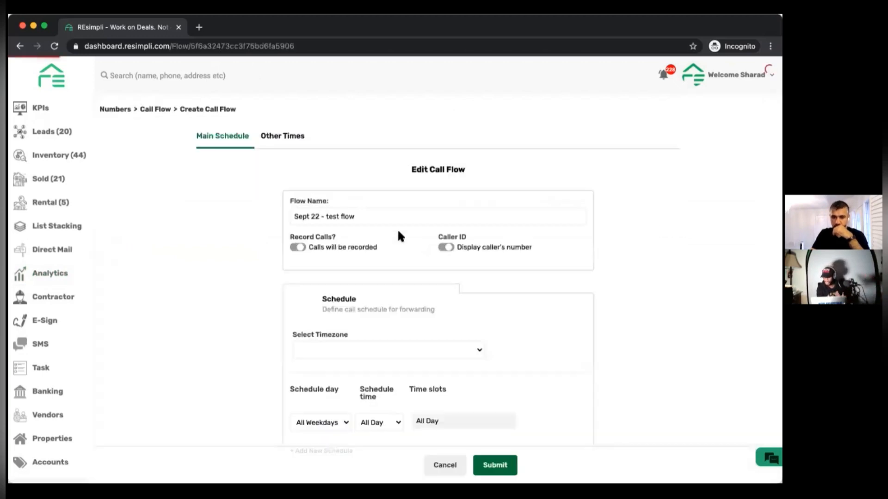
# Set the call flow's schedule timezone to United States (New_York).
pyautogui.scroll(-3, 384, 249)
pyautogui.click(377, 263)
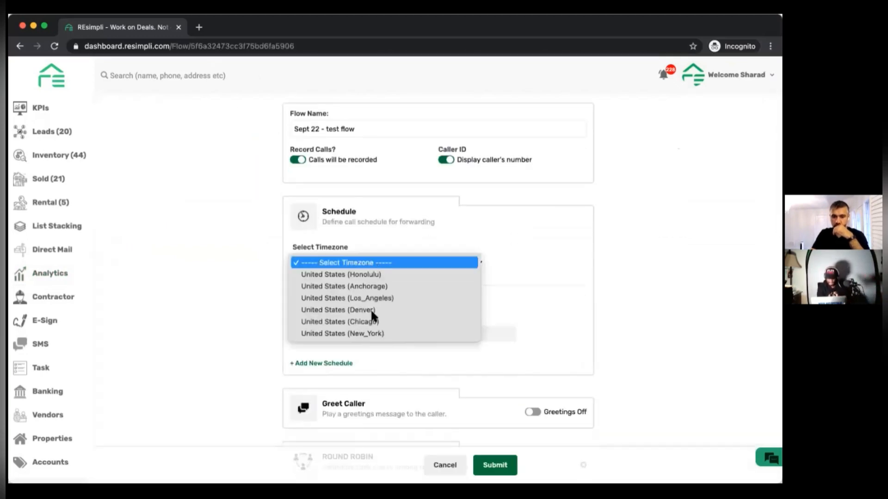
pyautogui.click(373, 334)
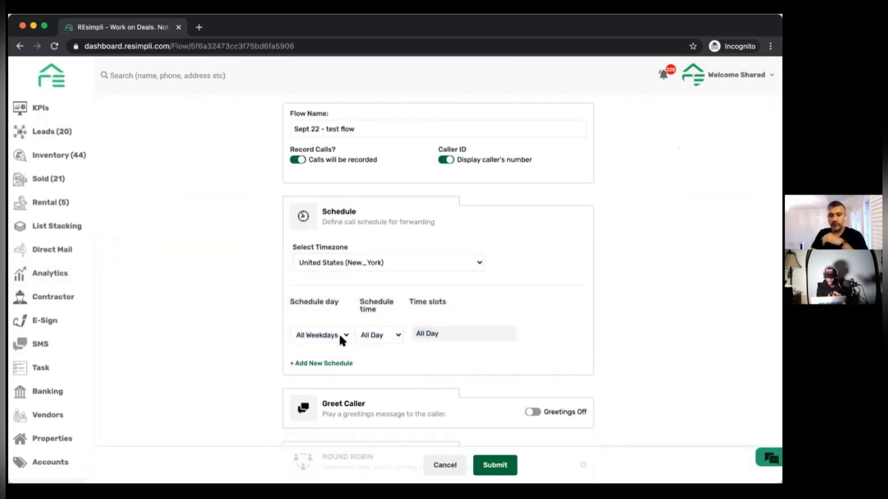
# Change the All Weekdays schedule time to Between, with a time slot from 09:00 to 06:00.
pyautogui.click(372, 335)
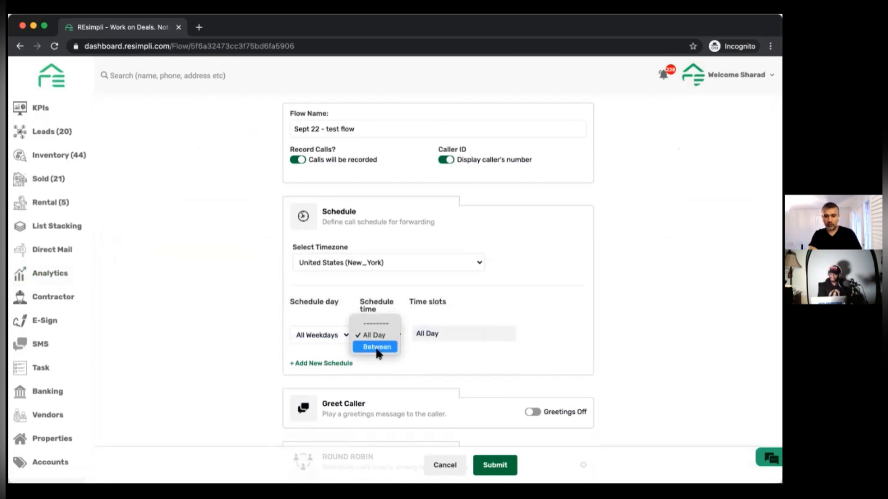
pyautogui.click(376, 347)
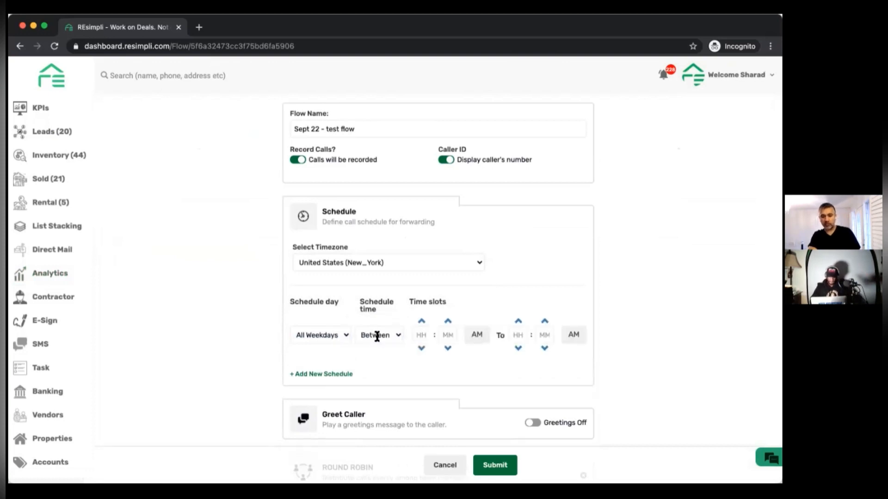
pyautogui.click(425, 334)
pyautogui.write('09')
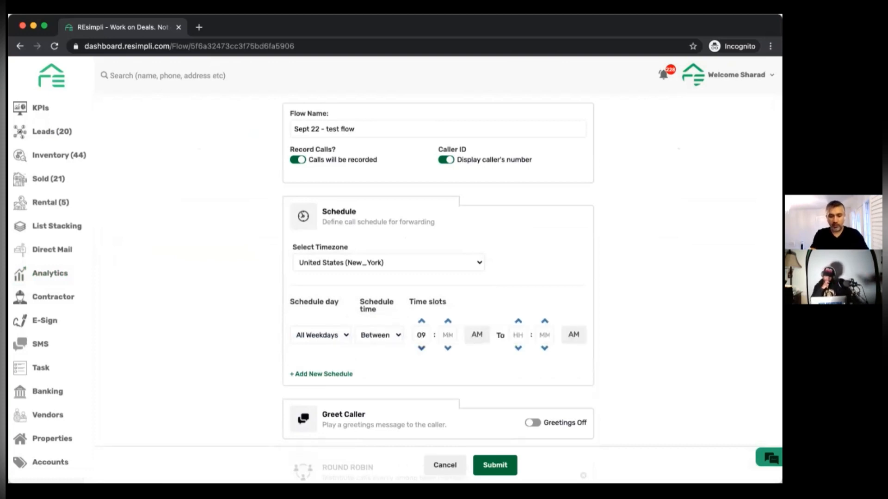
pyautogui.click(447, 334)
pyautogui.write('00')
pyautogui.click(518, 334)
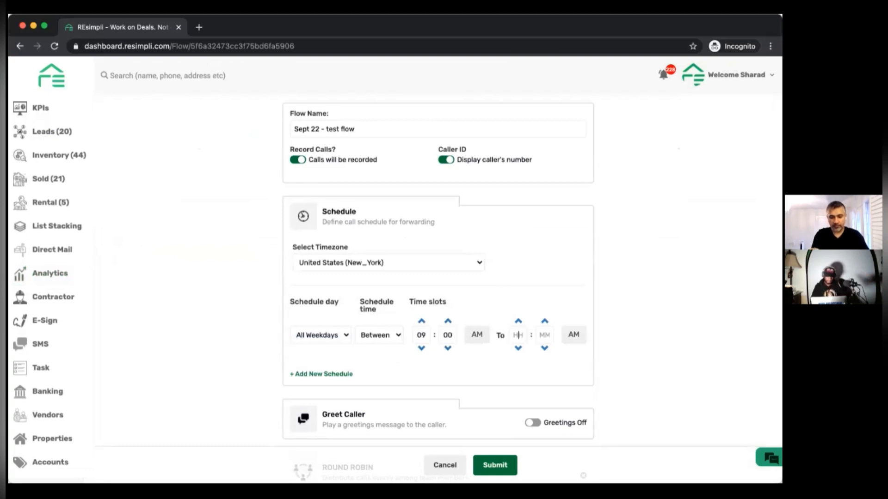
pyautogui.write('06')
pyautogui.click(544, 335)
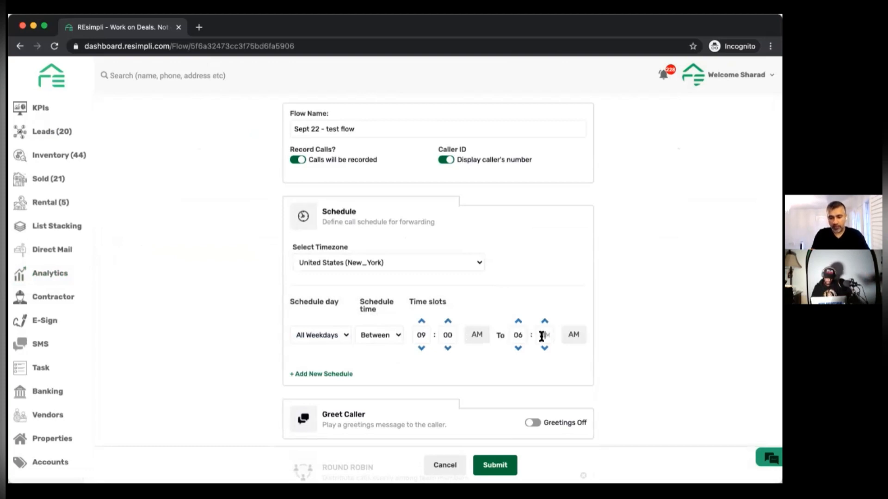
pyautogui.write('00')
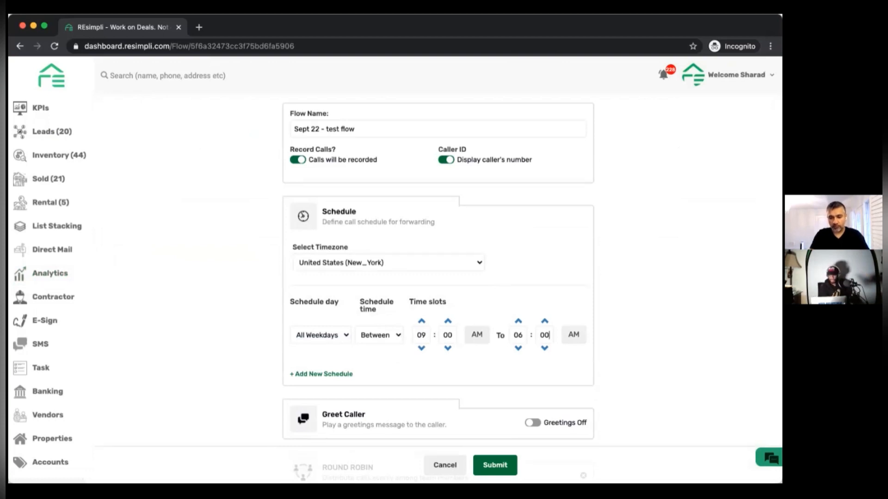
# Review the main schedule's Round Robin forwarding, and the Other Times greeting, voice mail, forwarding and missed-call options.
pyautogui.scroll(-3, 502, 272)
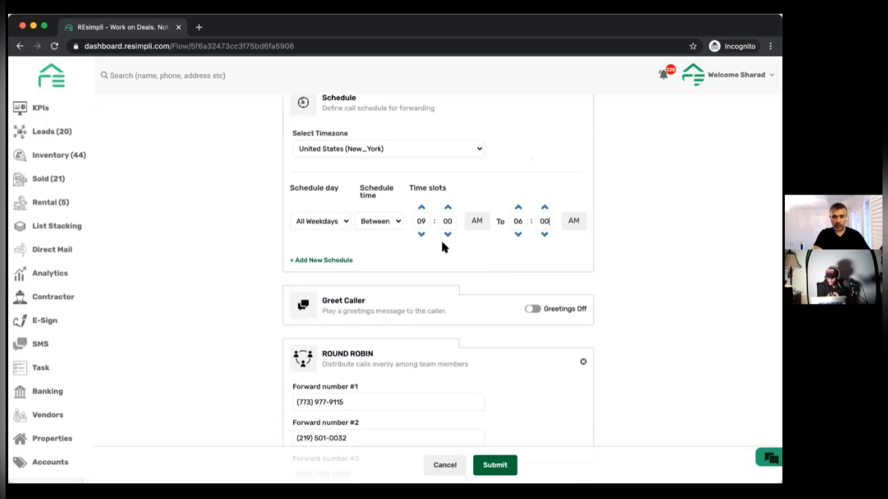
pyautogui.scroll(4, 441, 240)
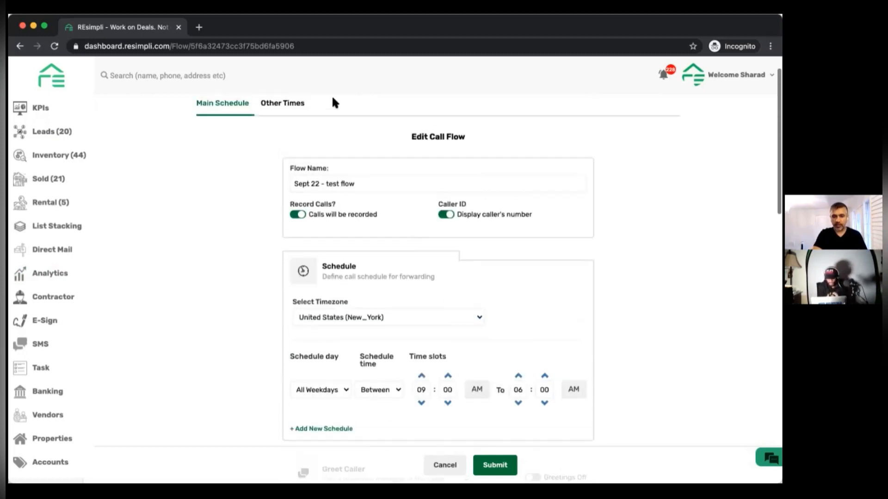
pyautogui.click(282, 103)
pyautogui.click(231, 113)
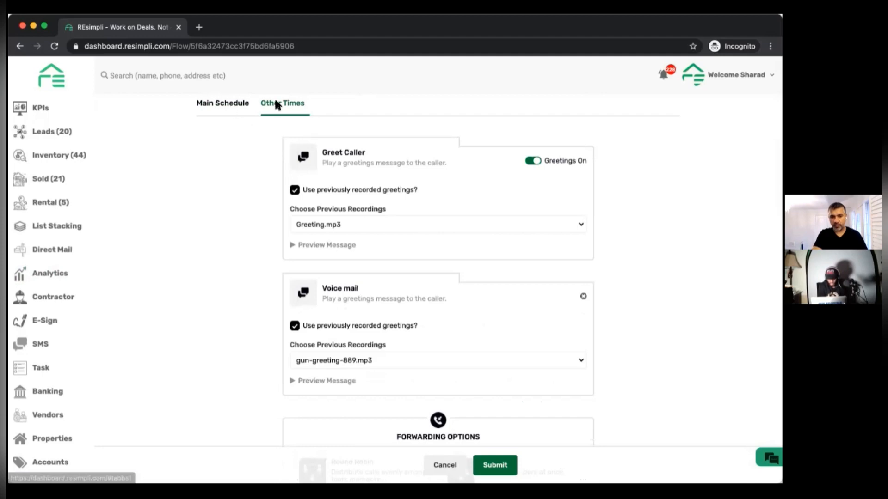
pyautogui.click(299, 107)
pyautogui.scroll(-1, 397, 207)
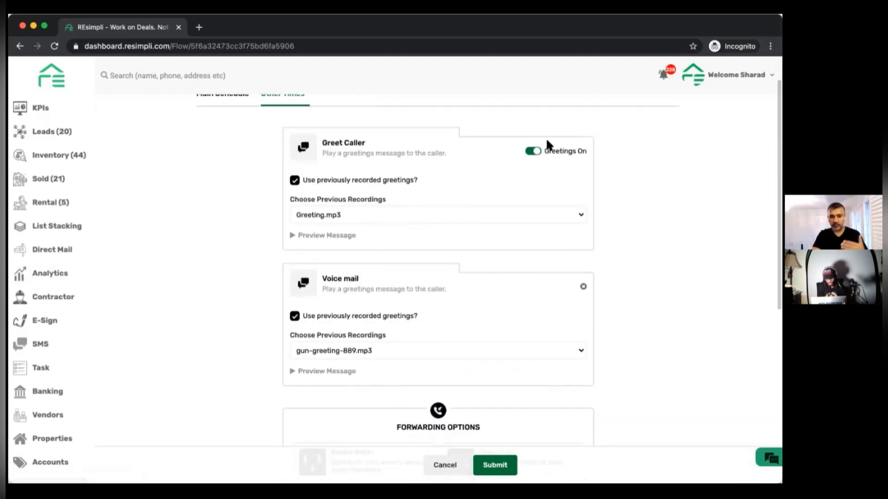
pyautogui.scroll(-7, 536, 189)
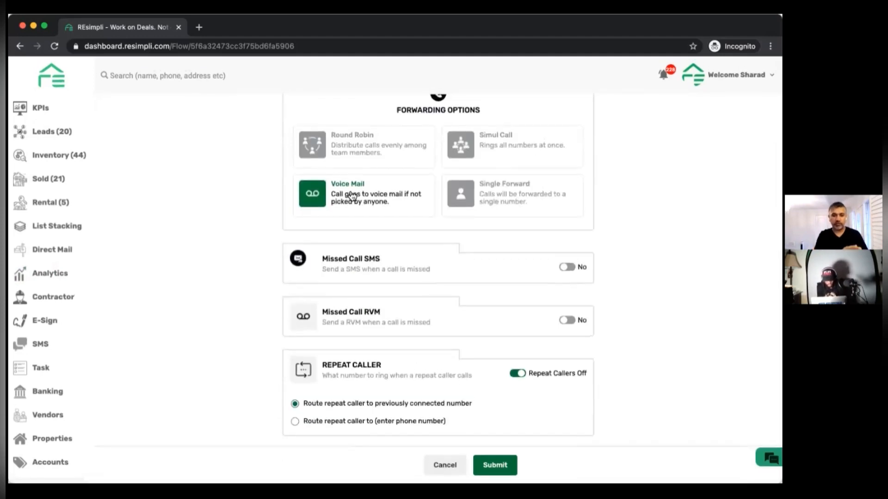